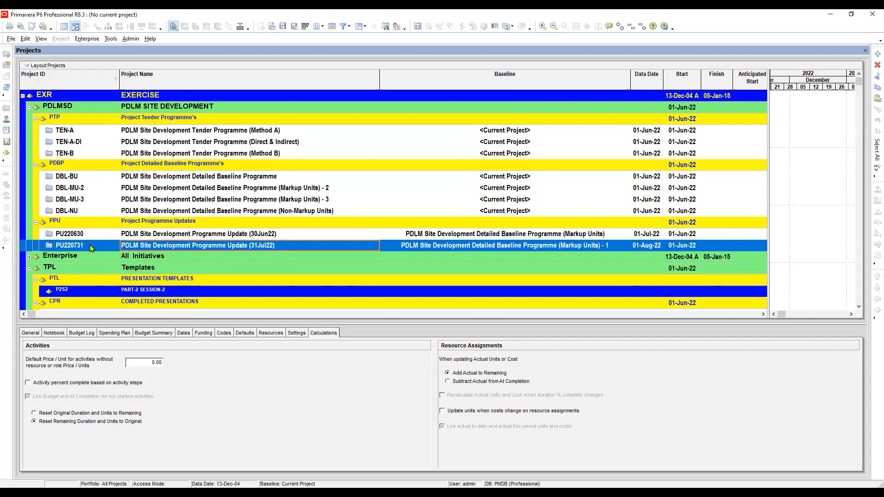
# Copy project PU220731 and paste it into Project Programme Updates with all project copy options included, baselines among them.
pyautogui.click(83, 247)
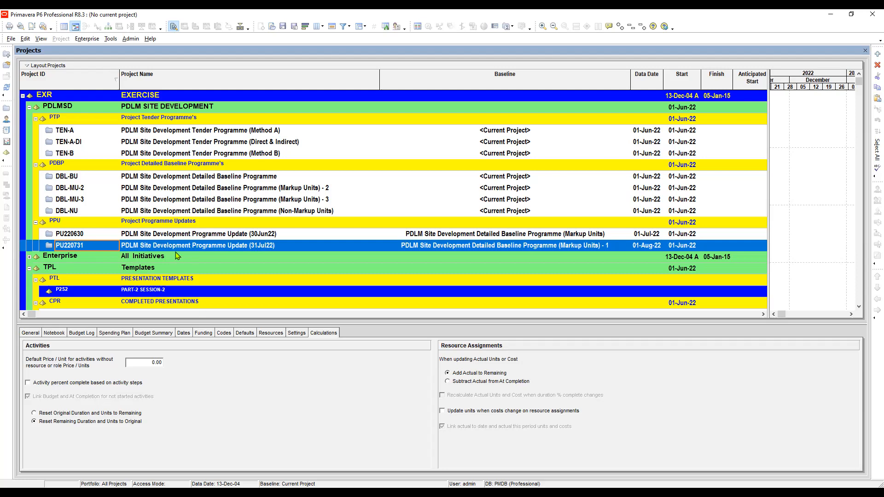
pyautogui.rightClick(98, 249)
pyautogui.click(123, 317)
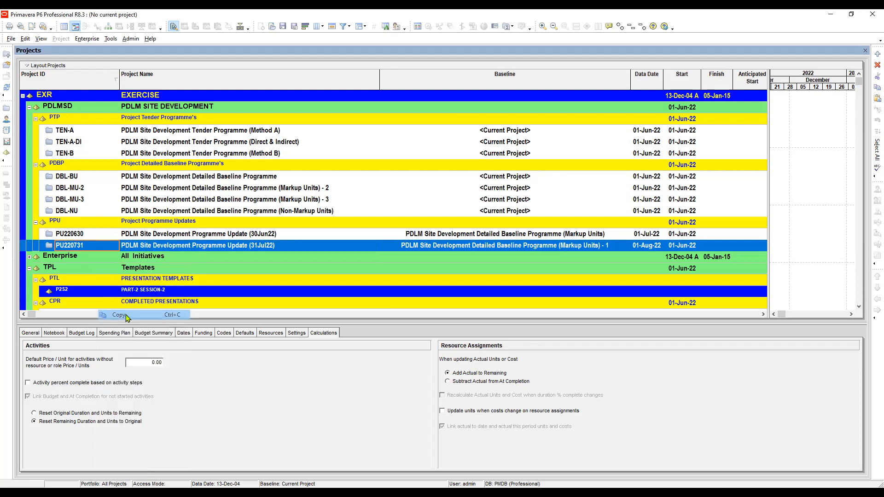
pyautogui.rightClick(102, 248)
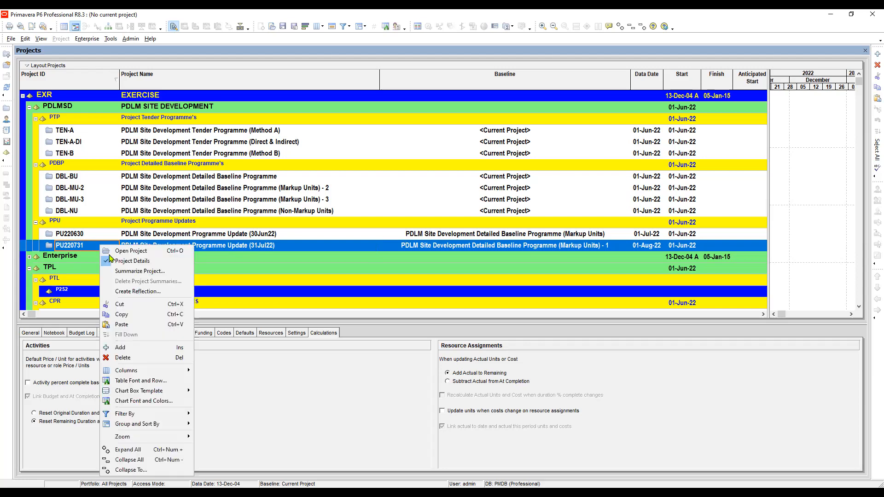
pyautogui.click(132, 326)
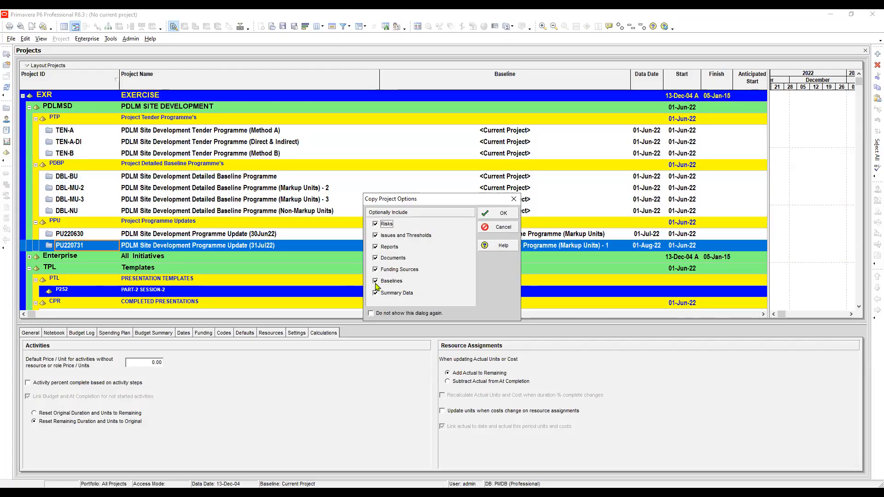
pyautogui.click(375, 281)
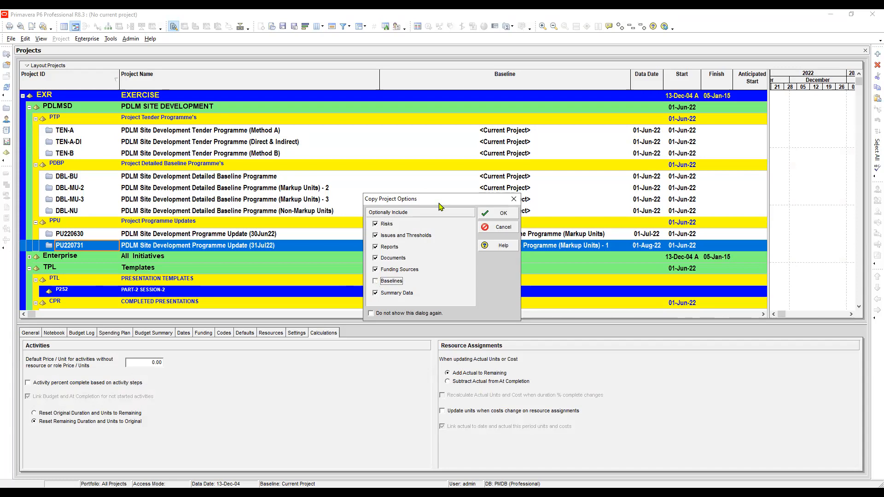
pyautogui.moveTo(439, 207); pyautogui.dragTo(432, 267)
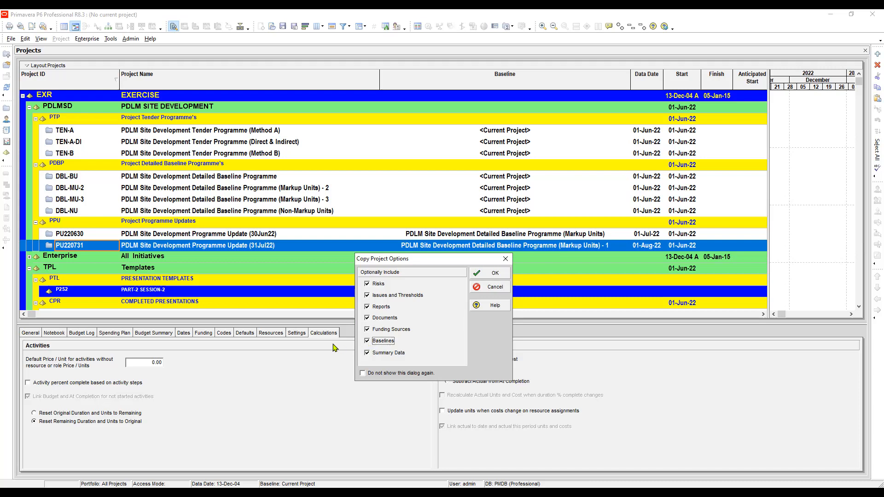
pyautogui.click(490, 274)
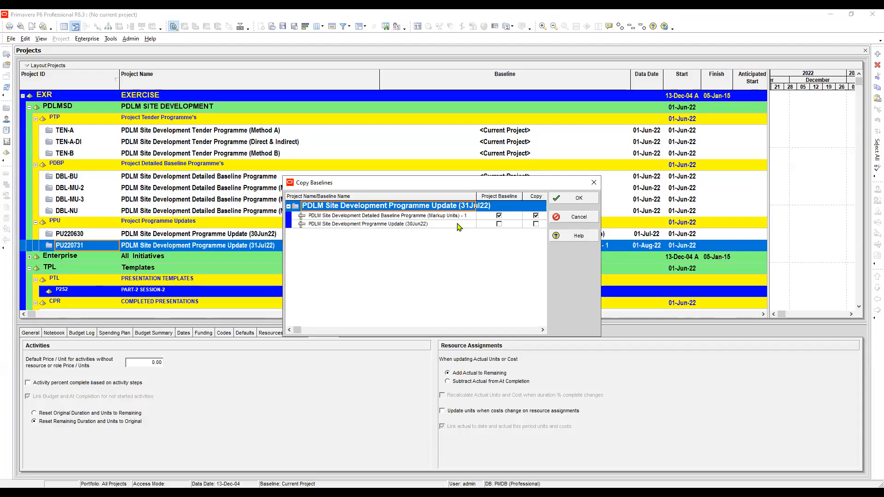
pyautogui.click(436, 215)
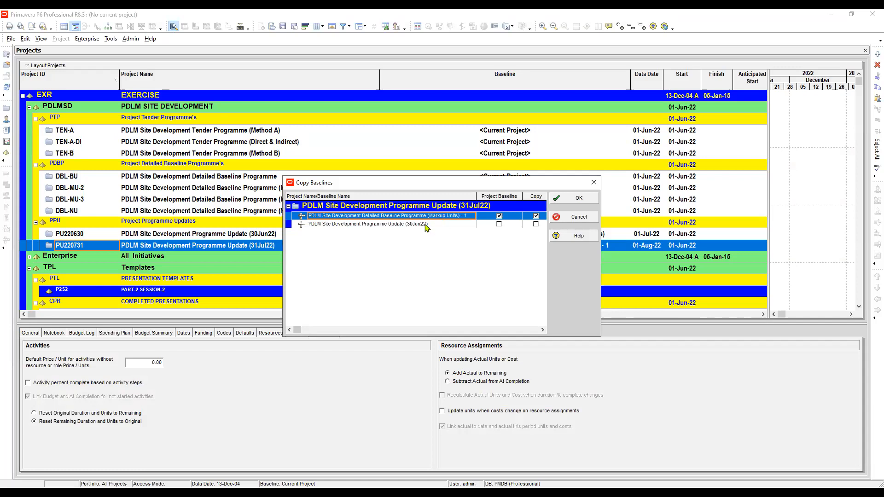
pyautogui.keyDown('ctrl'); pyautogui.click(432, 225); pyautogui.keyUp('ctrl')
pyautogui.click(449, 224)
pyautogui.click(449, 216)
pyautogui.click(449, 225)
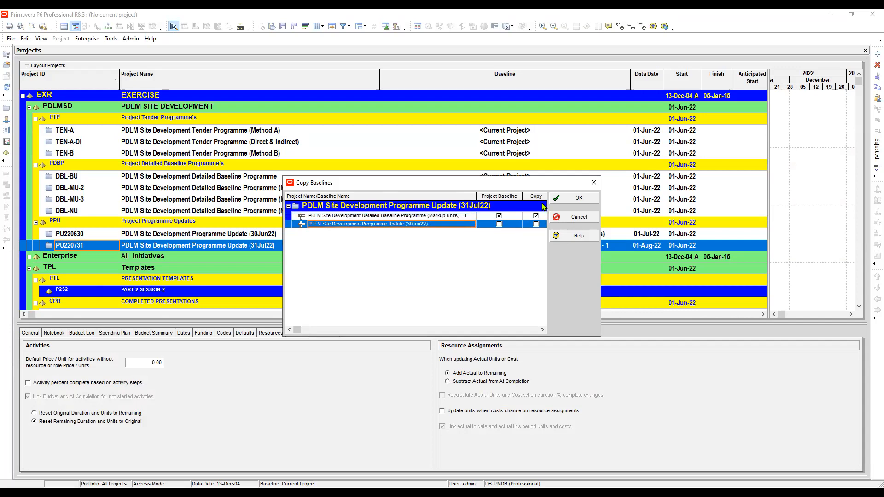
pyautogui.click(536, 216)
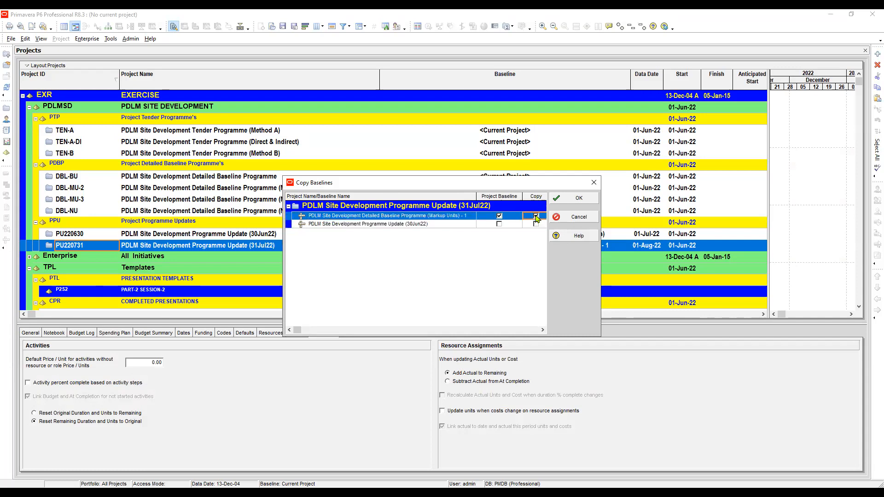
pyautogui.click(537, 216)
pyautogui.click(412, 224)
pyautogui.click(339, 217)
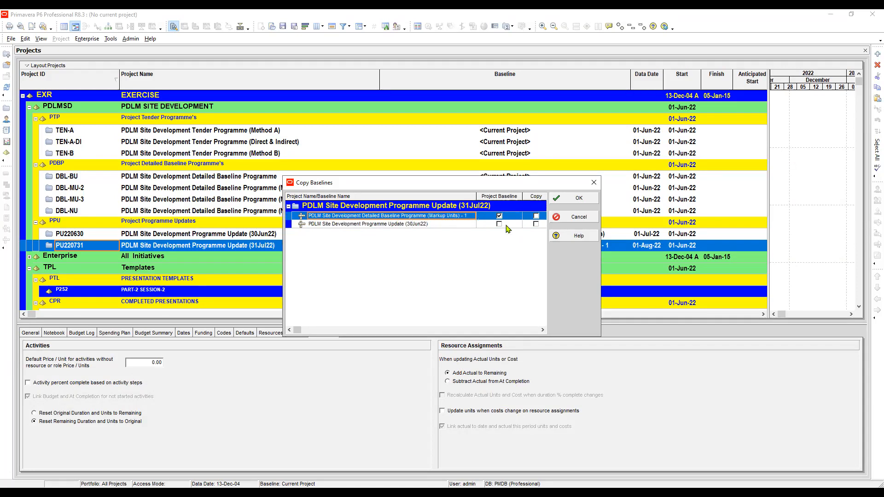
pyautogui.click(536, 216)
pyautogui.click(536, 216)
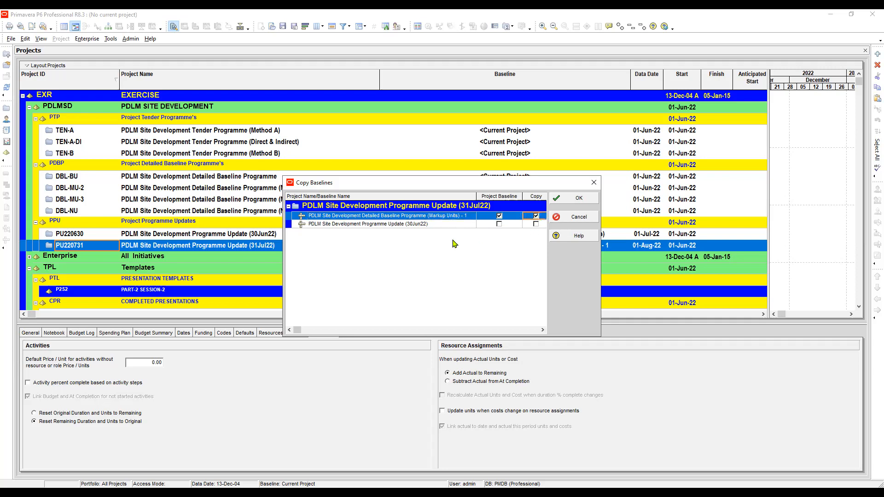
# Finish pasting with only the Detailed Baseline Programme (Markup Units) - 1 baseline copied and all WBS and activity information included.
pyautogui.click(412, 225)
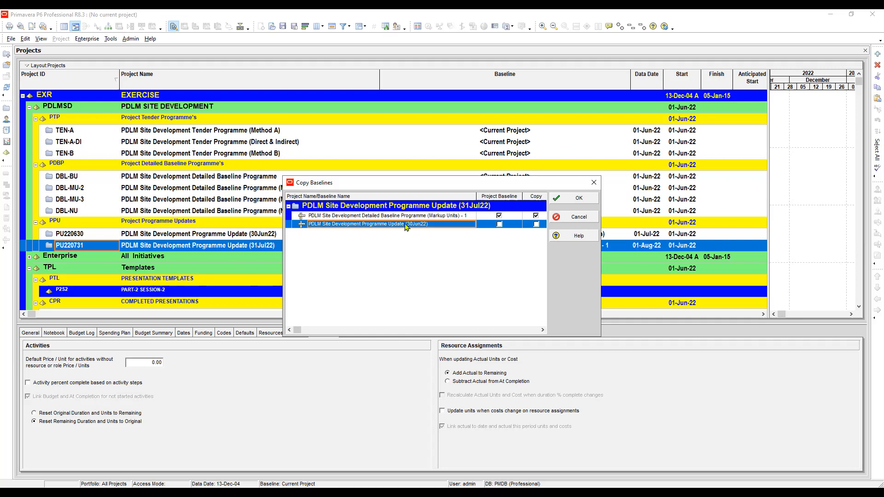
pyautogui.click(432, 218)
pyautogui.click(432, 223)
pyautogui.click(581, 200)
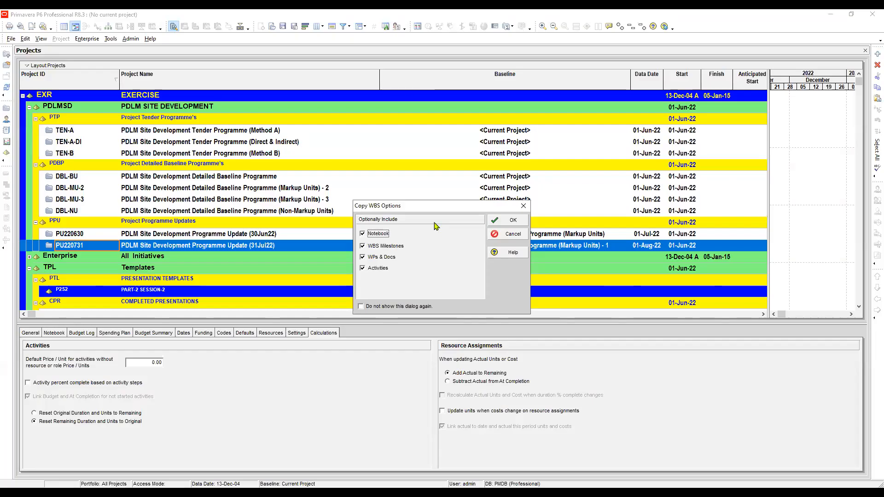
pyautogui.moveTo(427, 209); pyautogui.dragTo(396, 159)
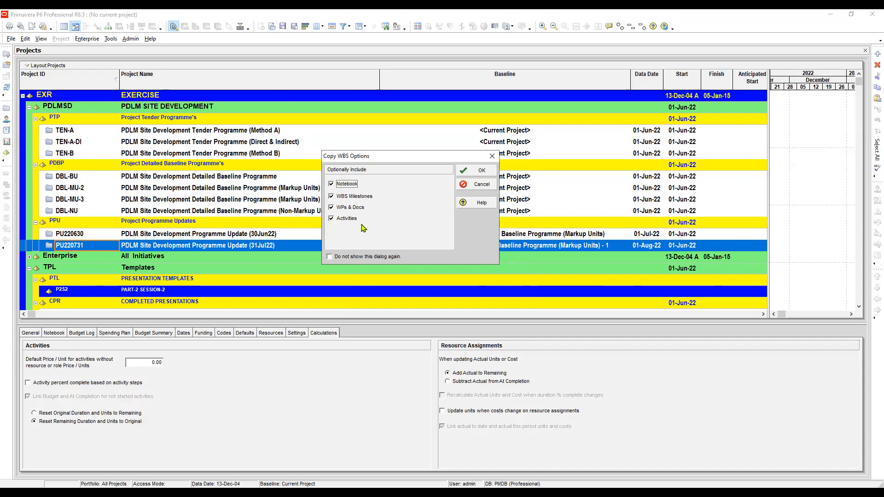
pyautogui.click(473, 173)
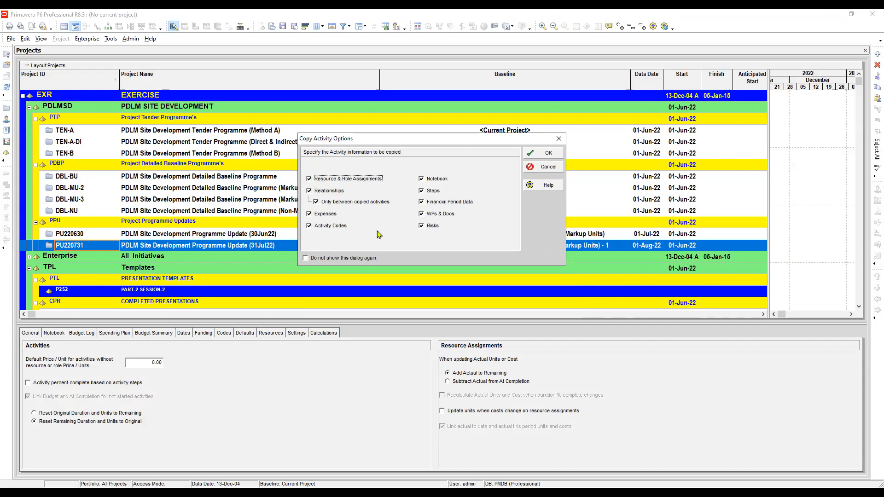
pyautogui.click(549, 154)
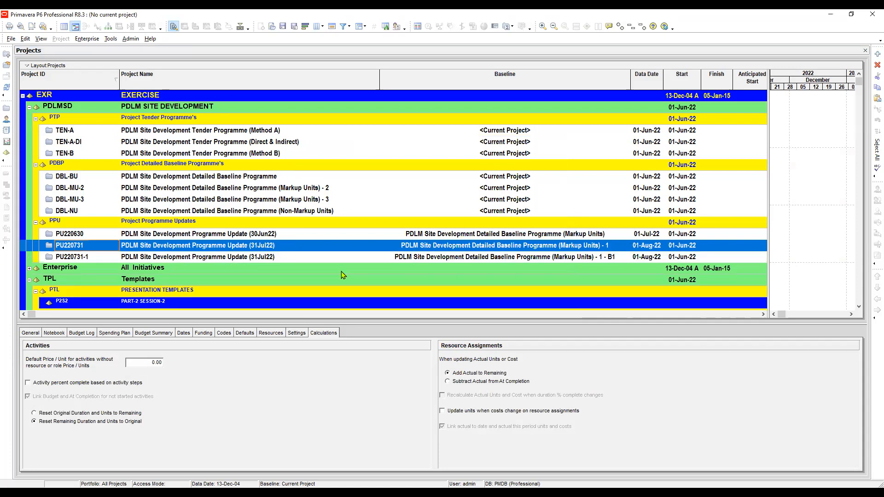
# Change the Project ID of the pasted project copy to PU220831.
pyautogui.click(92, 256)
pyautogui.scroll(-1, 92, 257)
pyautogui.click(91, 213)
pyautogui.click(92, 223)
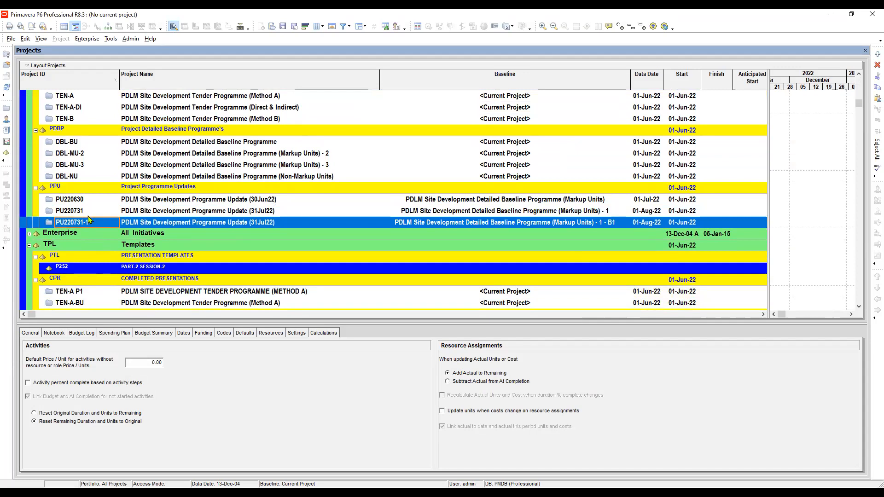
pyautogui.click(83, 212)
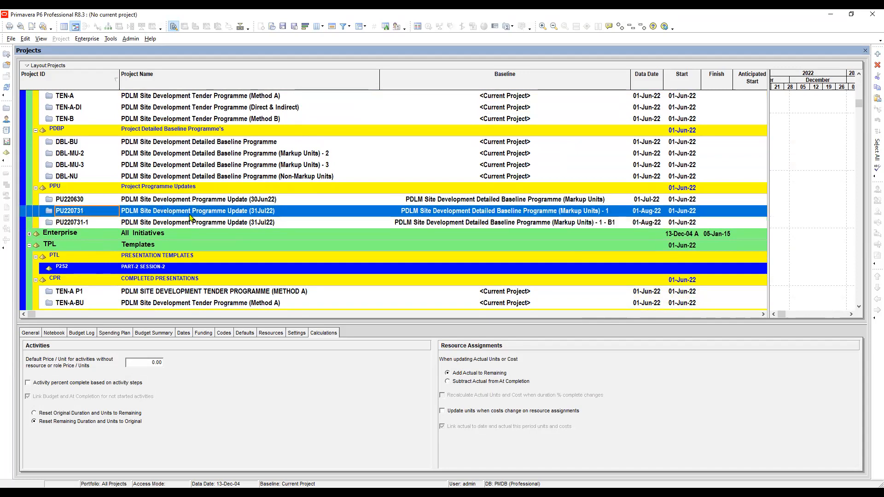
pyautogui.click(541, 214)
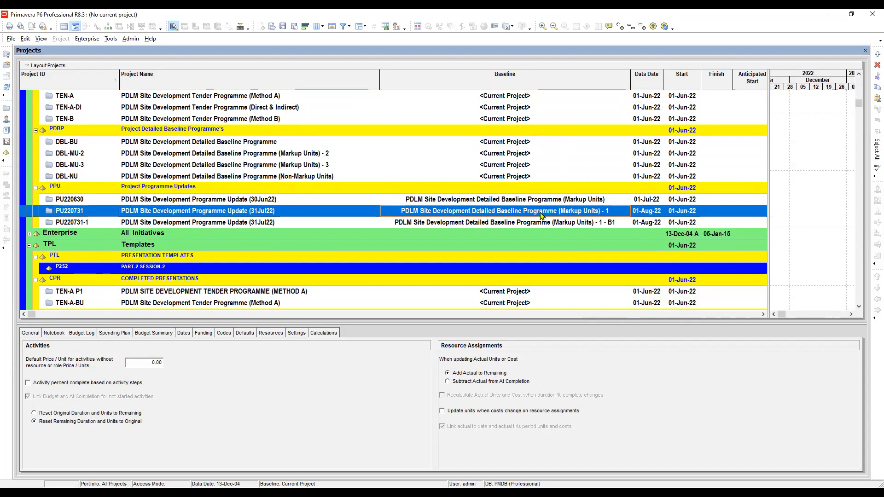
pyautogui.click(88, 226)
pyautogui.click(88, 223)
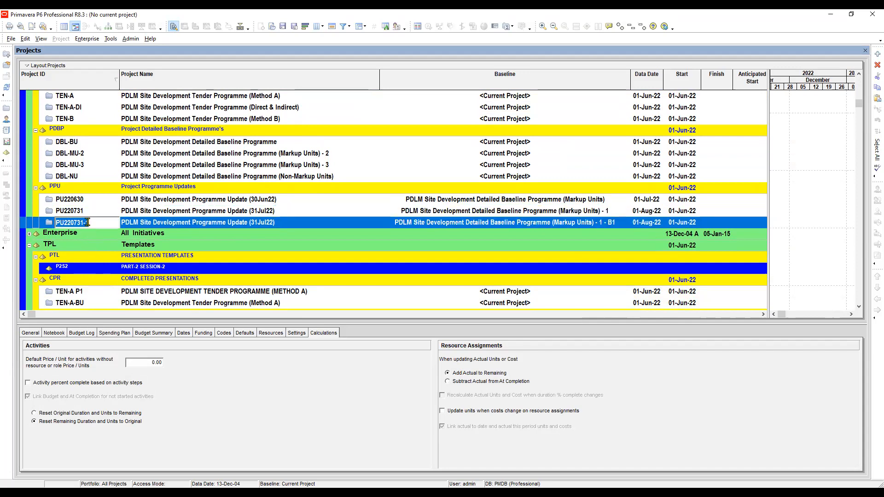
pyautogui.write('PU220831')
pyautogui.click(186, 214)
# Rename project PU220831 as "PDLM Site Development Programme Update (31Aug22)".
pyautogui.doubleClick(252, 224)
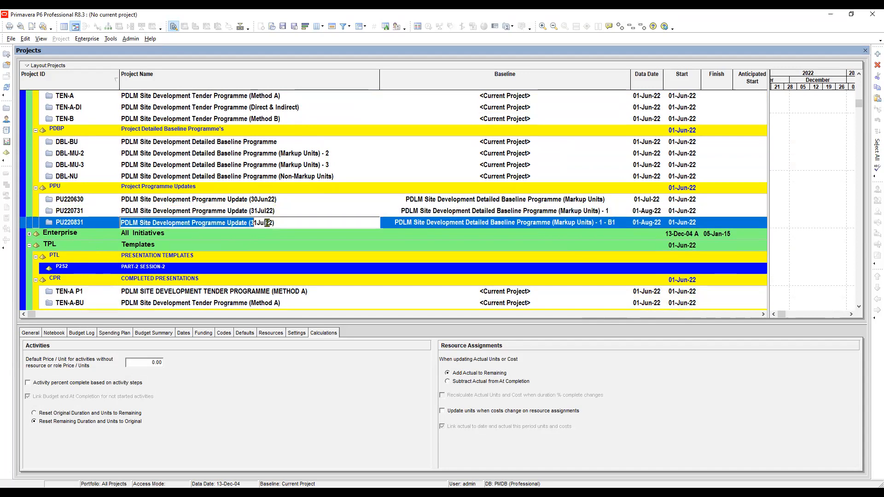
pyautogui.click(268, 223)
pyautogui.press('BackSpace')
pyautogui.press('BackSpace')
pyautogui.press('BackSpace')
pyautogui.write('Aug')
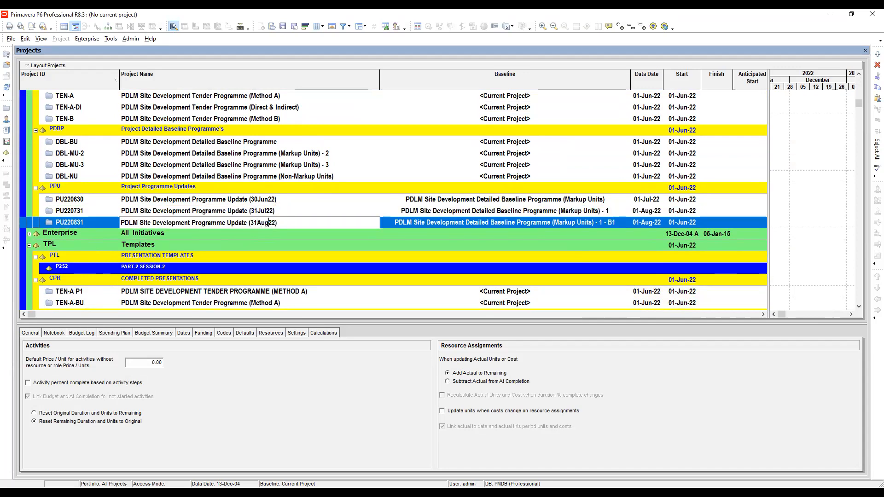
pyautogui.click(279, 213)
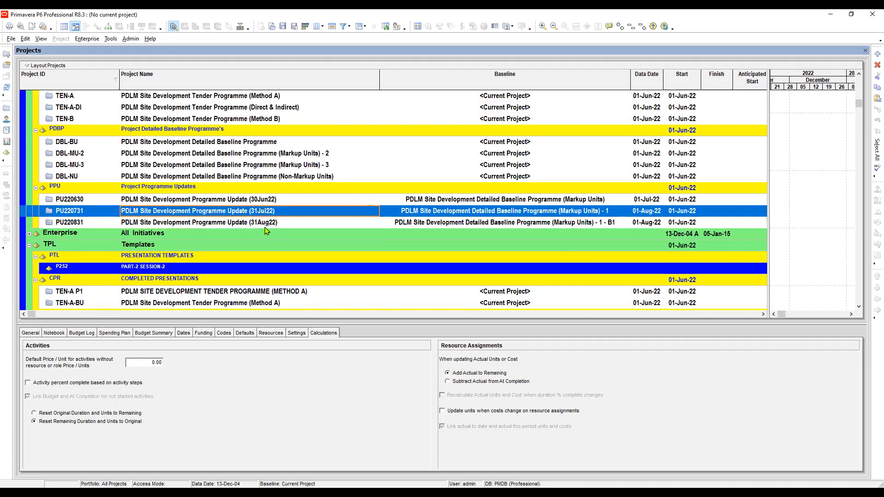
# Compare project PU220831 with PU220731 in the project list, including their names and assigned baselines.
pyautogui.click(265, 226)
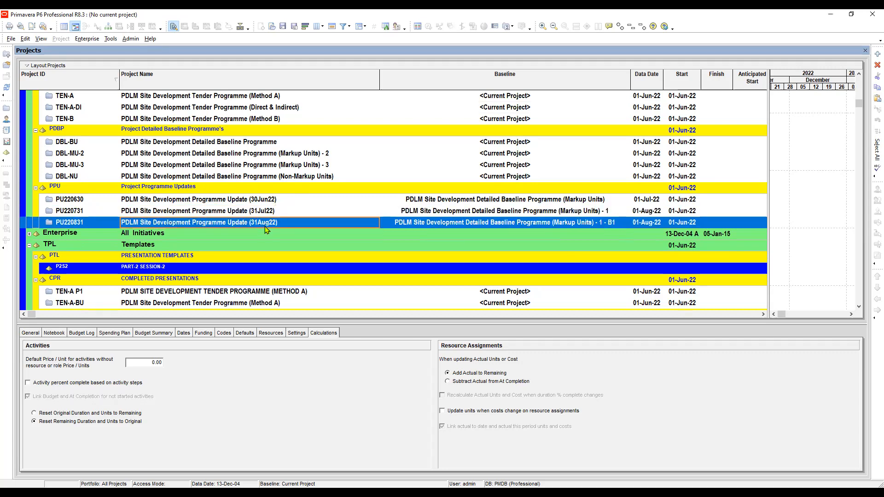
pyautogui.click(86, 225)
pyautogui.click(132, 227)
pyautogui.click(432, 226)
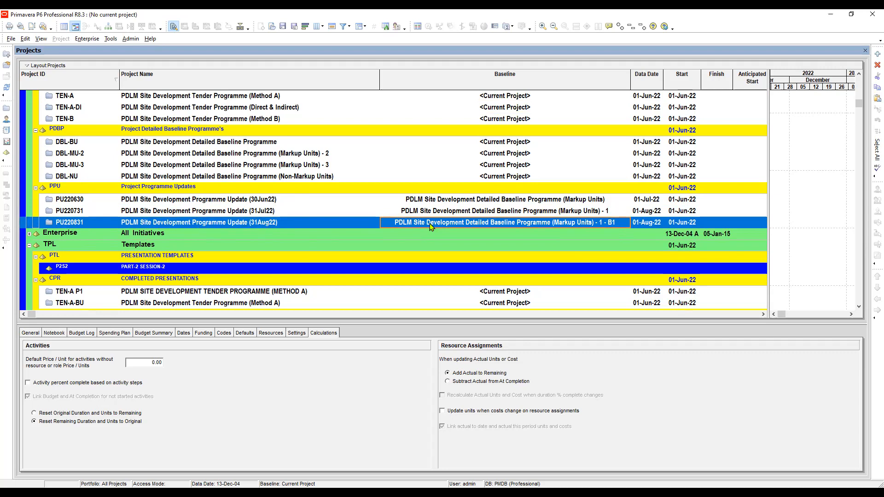
pyautogui.click(449, 212)
pyautogui.click(465, 225)
pyautogui.click(109, 225)
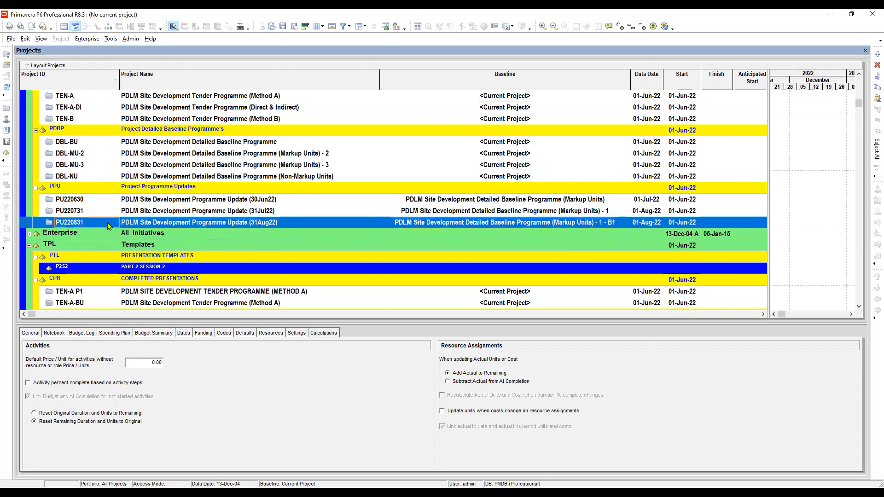
pyautogui.click(96, 211)
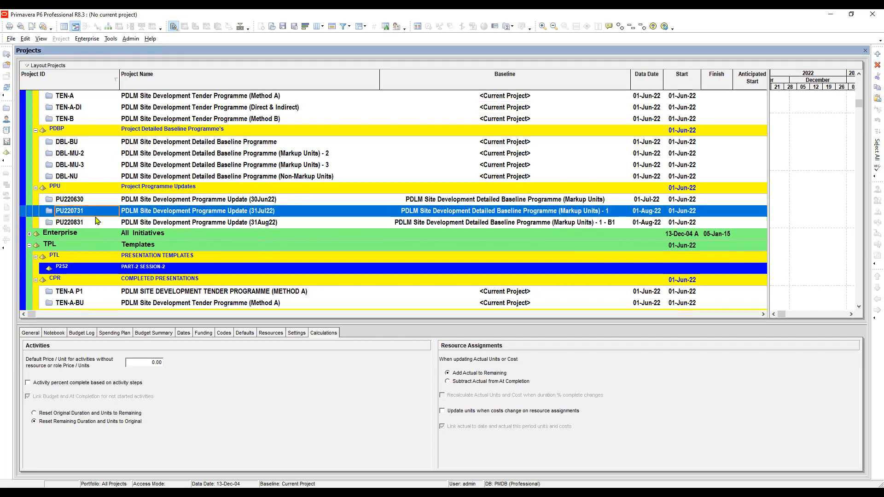
pyautogui.click(97, 223)
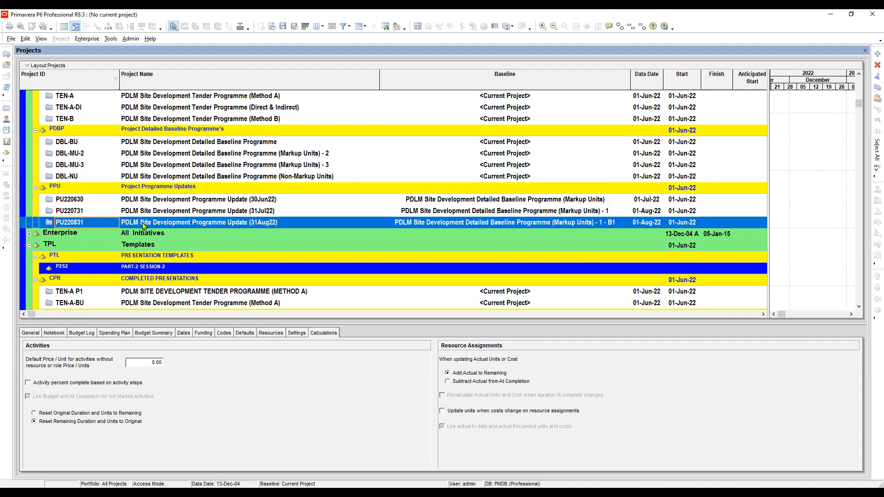
pyautogui.click(81, 214)
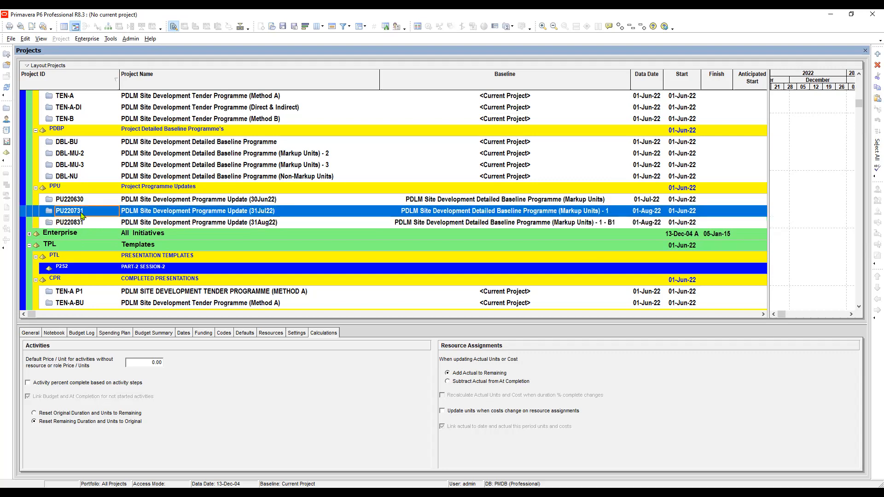
pyautogui.click(84, 225)
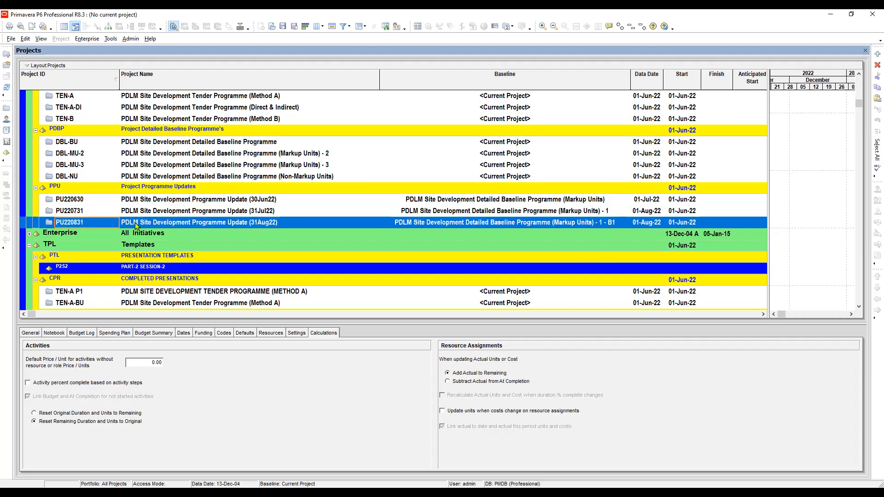
pyautogui.press('Tab')
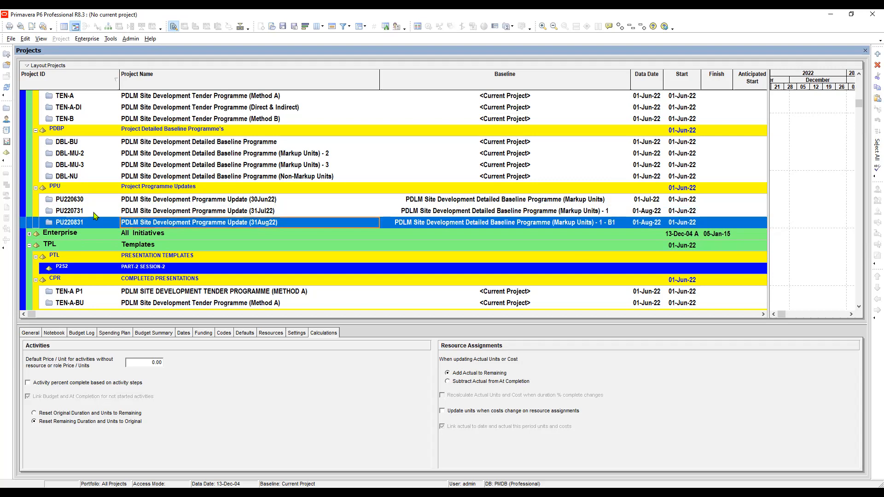
pyautogui.click(94, 213)
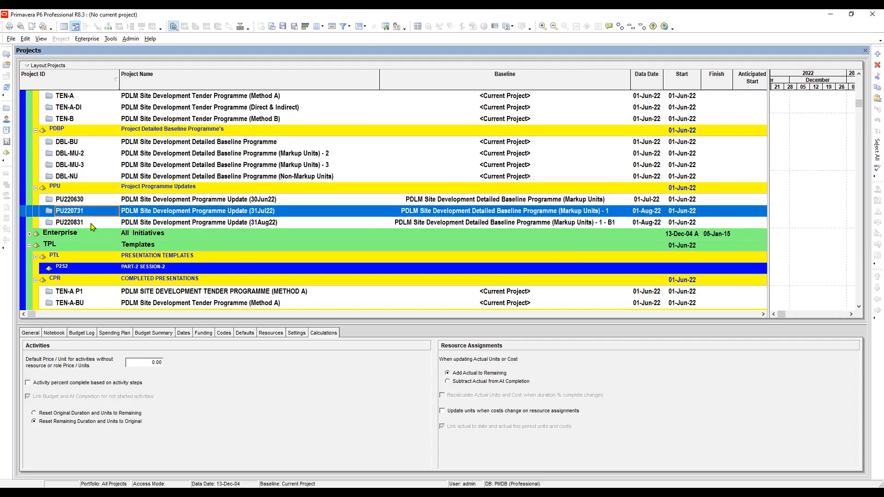
pyautogui.click(92, 225)
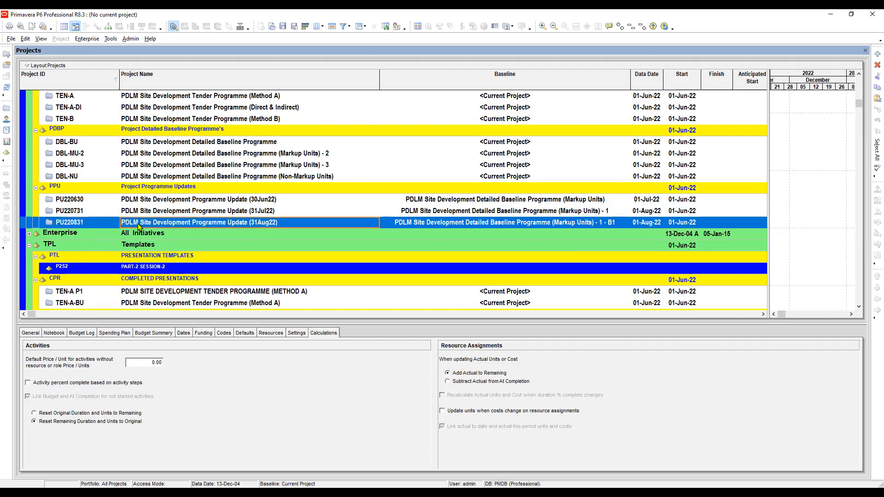
pyautogui.click(134, 226)
pyautogui.click(107, 224)
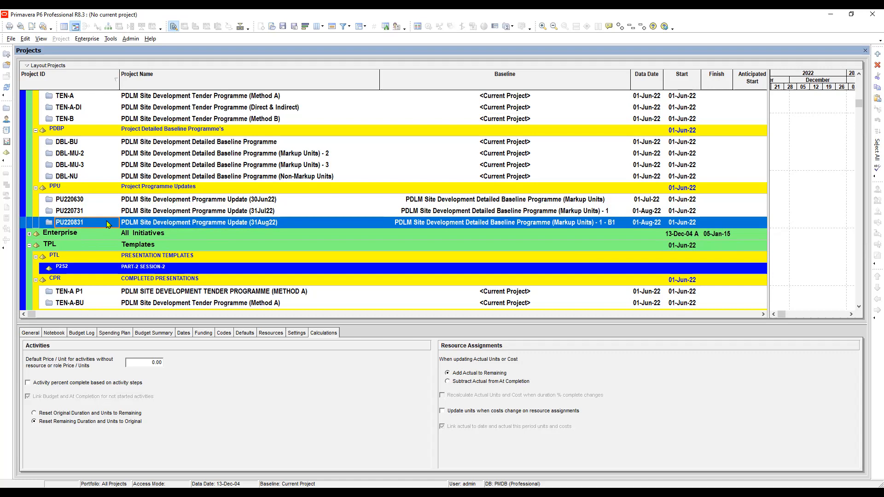
# Open project PU220831, PDLM Site Development Programme Update (31Aug22).
pyautogui.click(146, 226)
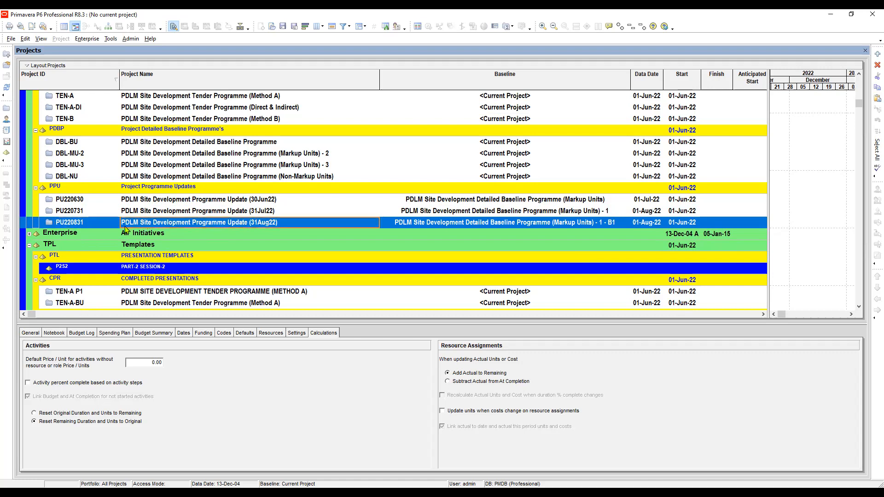
pyautogui.click(104, 225)
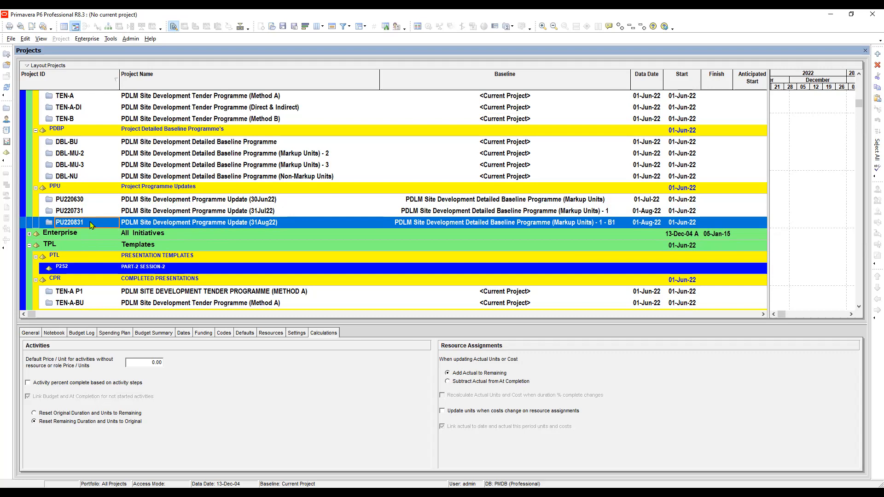
pyautogui.rightClick(90, 224)
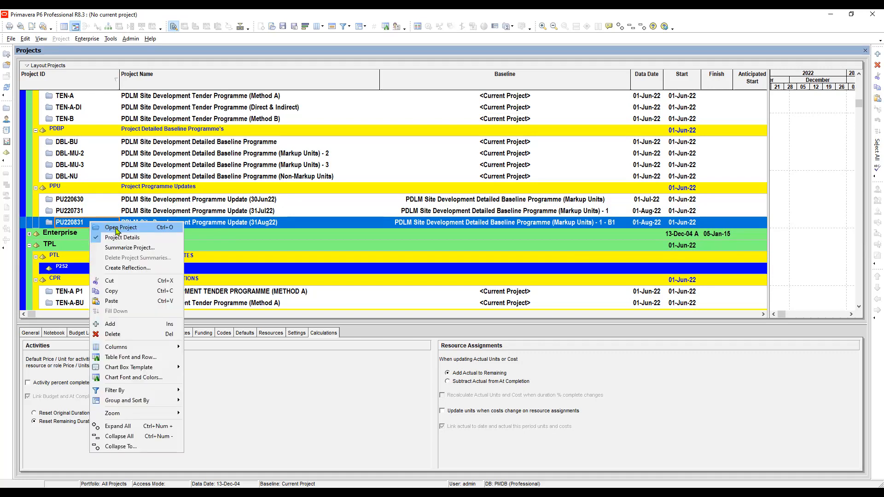
pyautogui.click(119, 227)
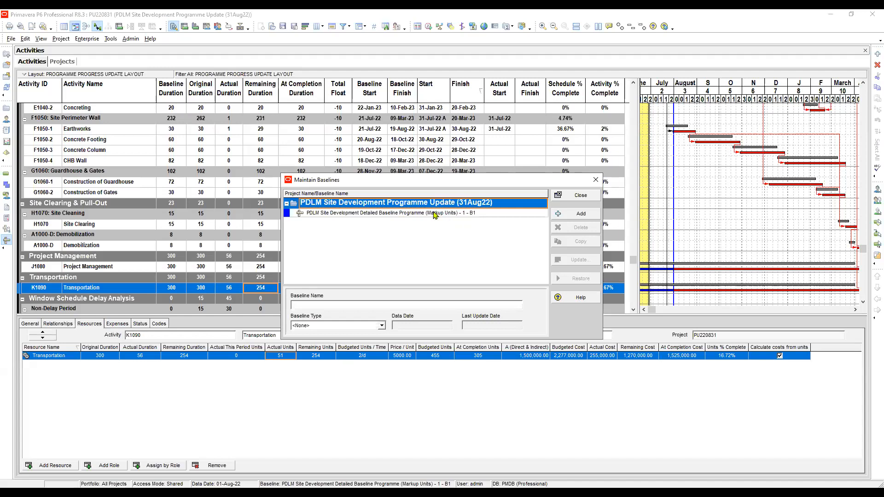
# Add a copy of the current 31Aug22 update project as a second baseline, alongside the Detailed Baseline Programme, and finish maintaining baselines.
pyautogui.click(435, 214)
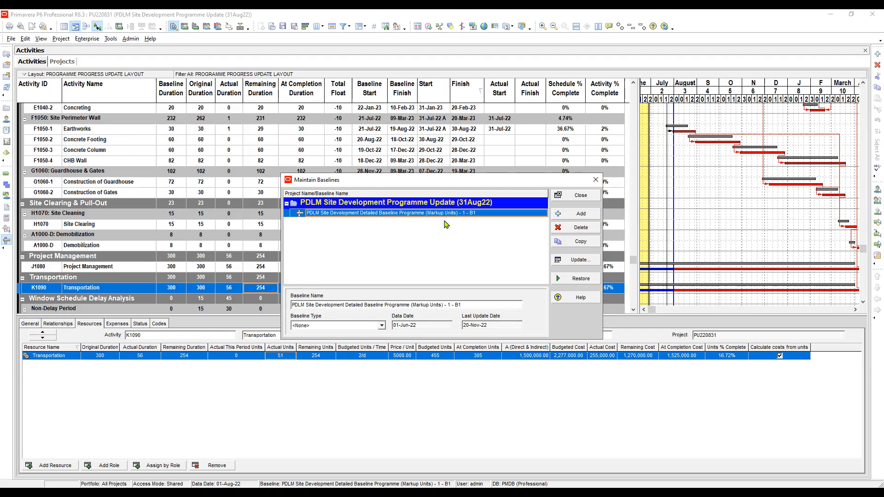
pyautogui.click(578, 214)
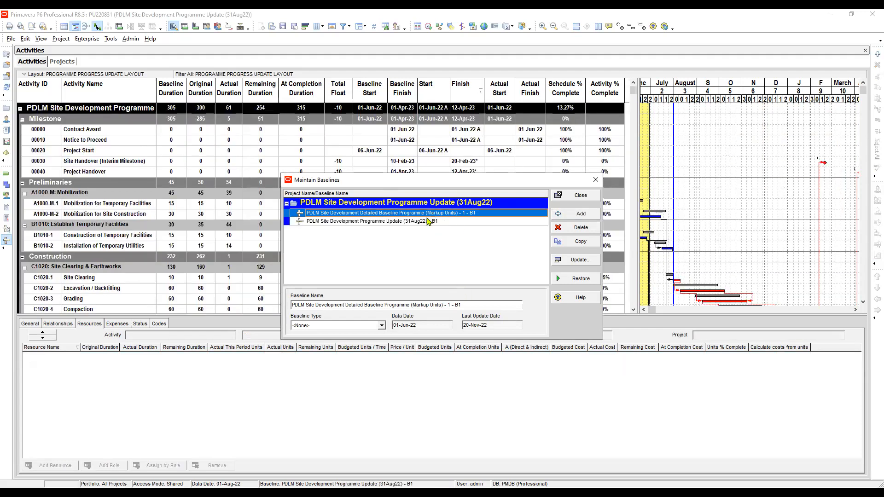
pyautogui.click(429, 221)
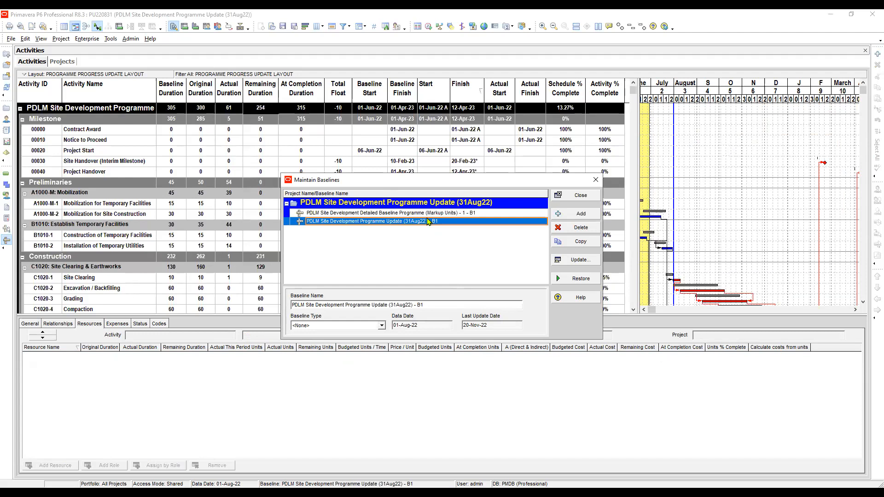
pyautogui.click(425, 213)
pyautogui.keyDown('ctrl'); pyautogui.click(425, 221); pyautogui.keyUp('ctrl')
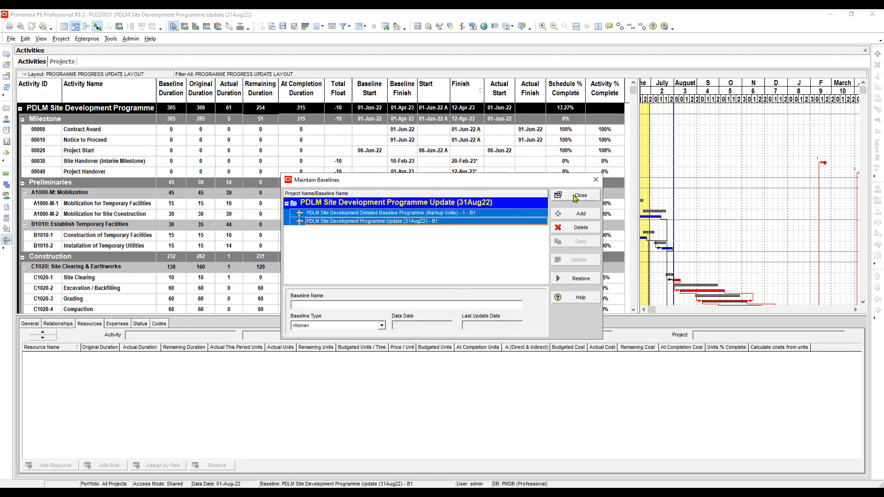
pyautogui.click(575, 197)
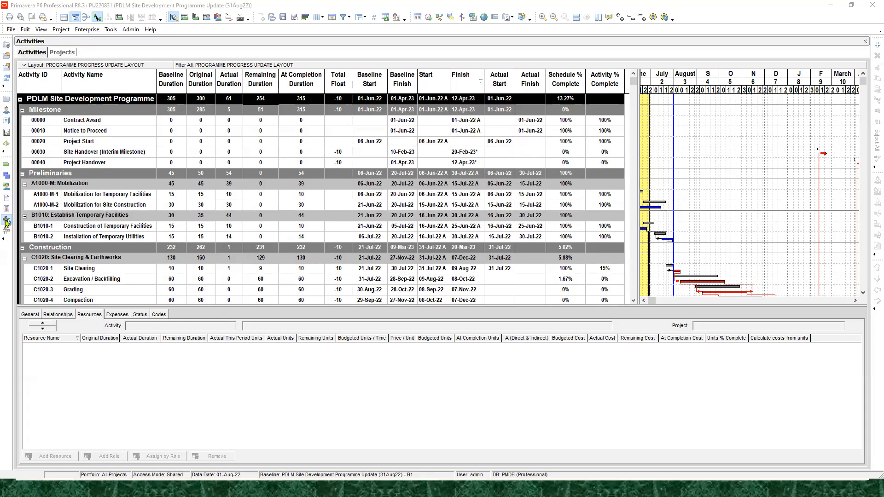
# Assign Detailed Baseline Programme (Markup Units) - 1 - B1 as project baseline and Programme Update (31Aug22) - B1 as primary user baseline.
pyautogui.click(7, 221)
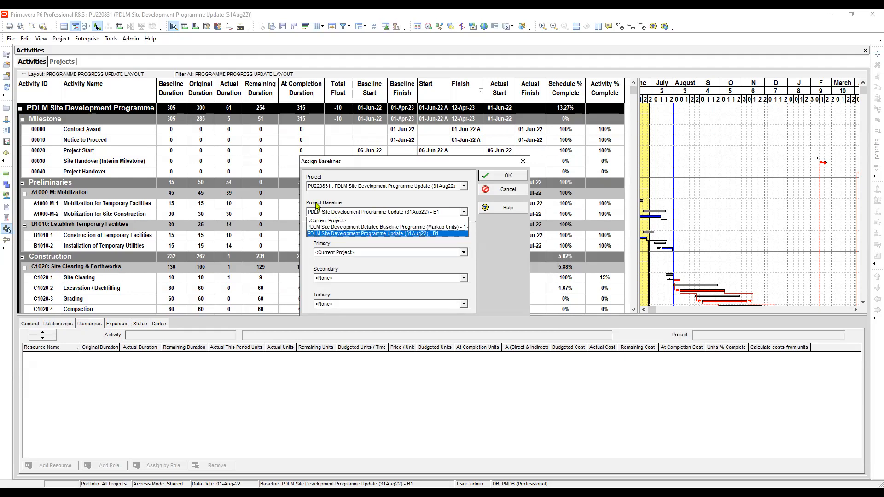
pyautogui.click(428, 228)
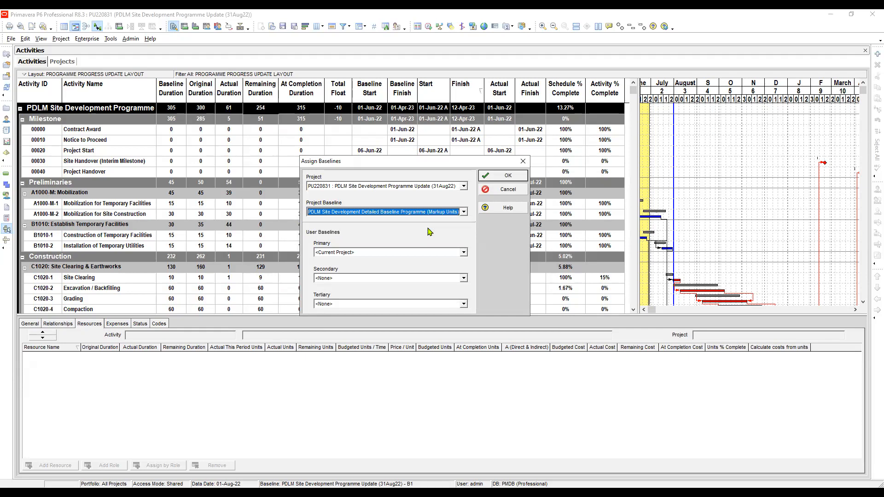
pyautogui.click(400, 253)
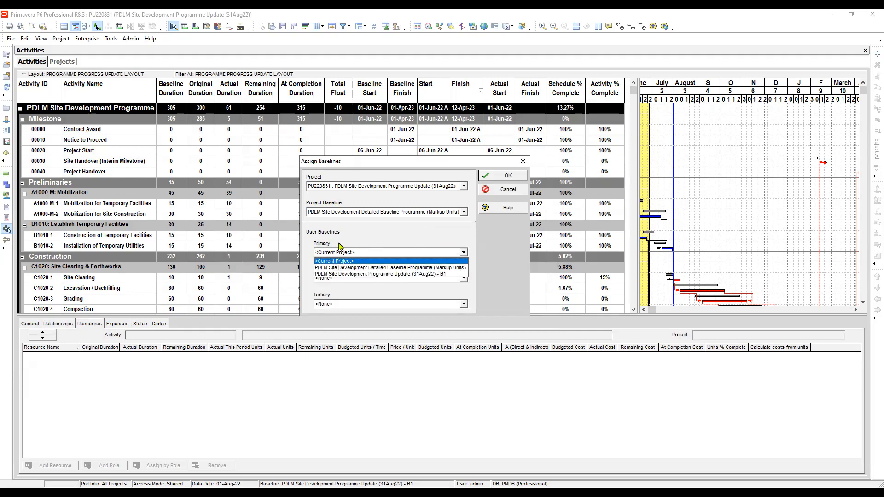
pyautogui.click(404, 275)
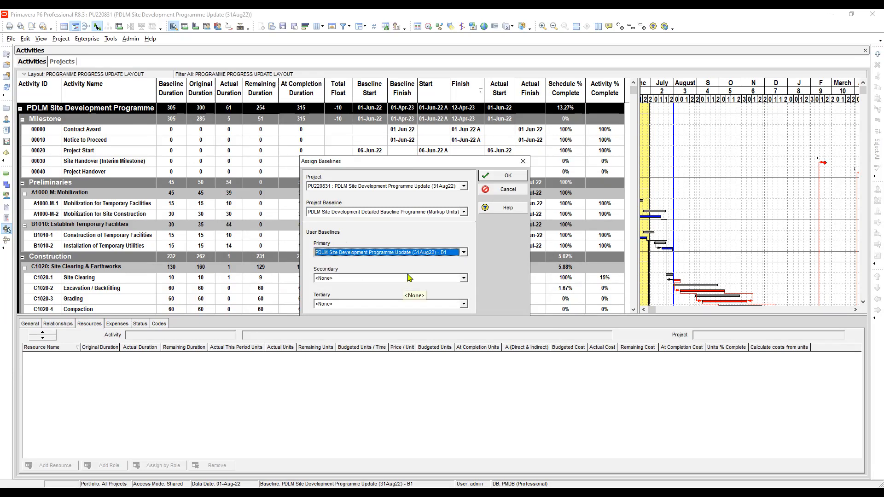
pyautogui.click(509, 178)
pyautogui.click(508, 179)
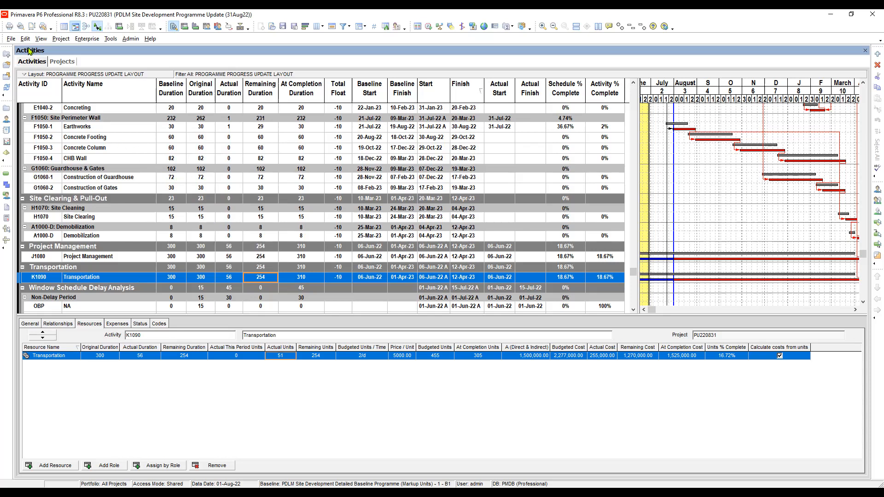
# Review the activity table from Site Perimeter Wall up to the Milestone group, examining the baseline, original, actual, remaining and at completion durations.
pyautogui.click(11, 38)
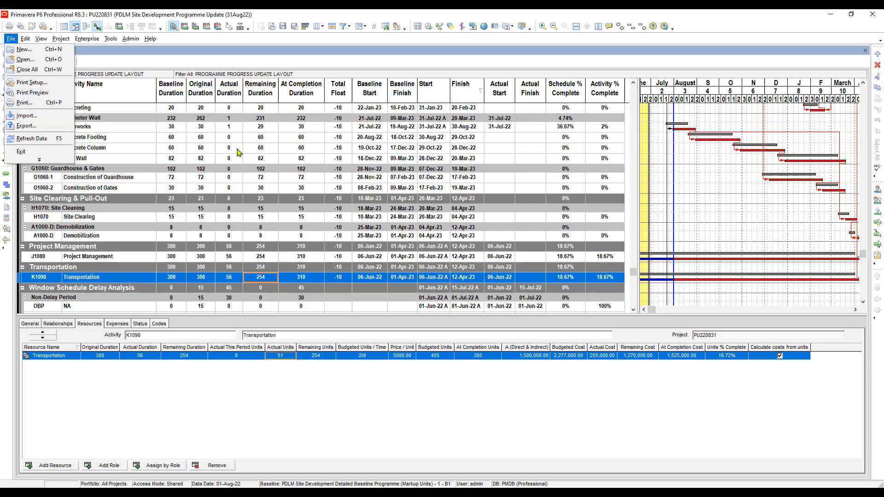
pyautogui.click(225, 134)
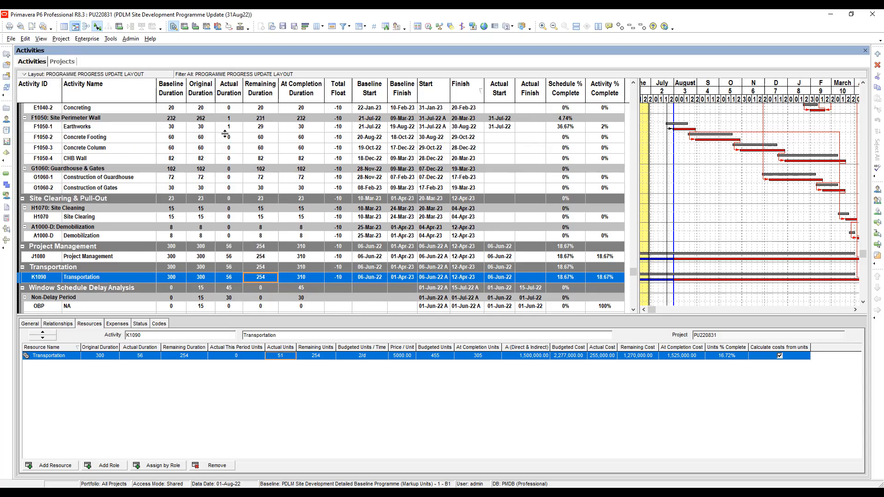
pyautogui.click(274, 131)
pyautogui.scroll(4, 273, 133)
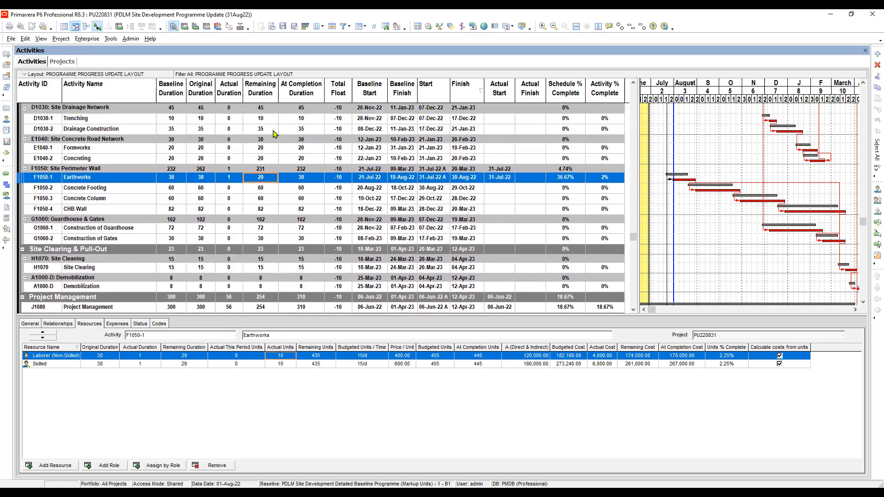
pyautogui.scroll(4, 273, 134)
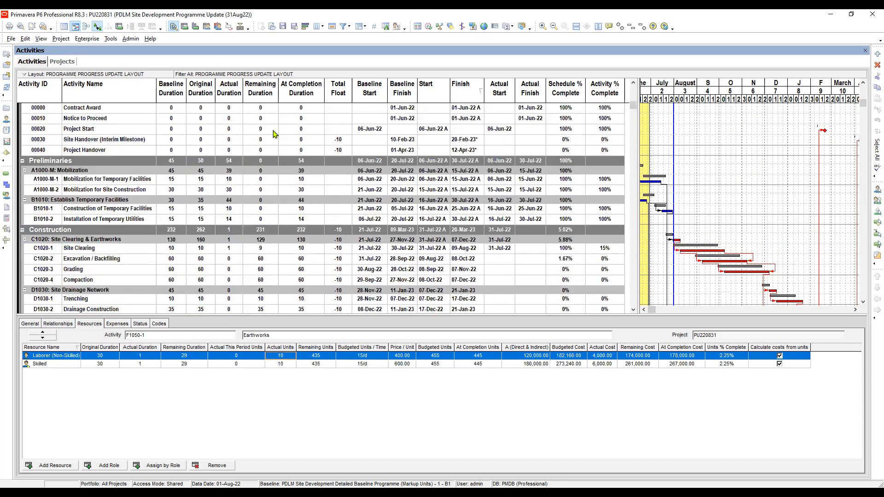
pyautogui.scroll(2, 274, 133)
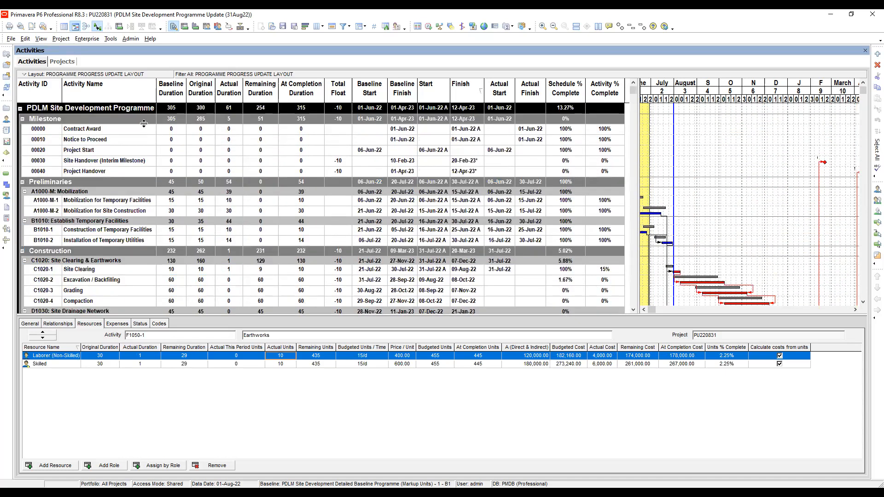
pyautogui.click(170, 131)
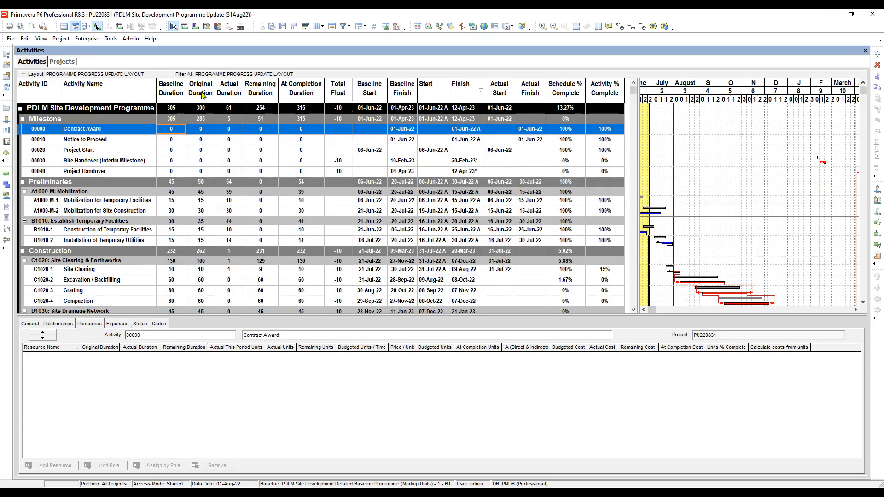
pyautogui.click(230, 133)
pyautogui.click(203, 133)
pyautogui.click(177, 134)
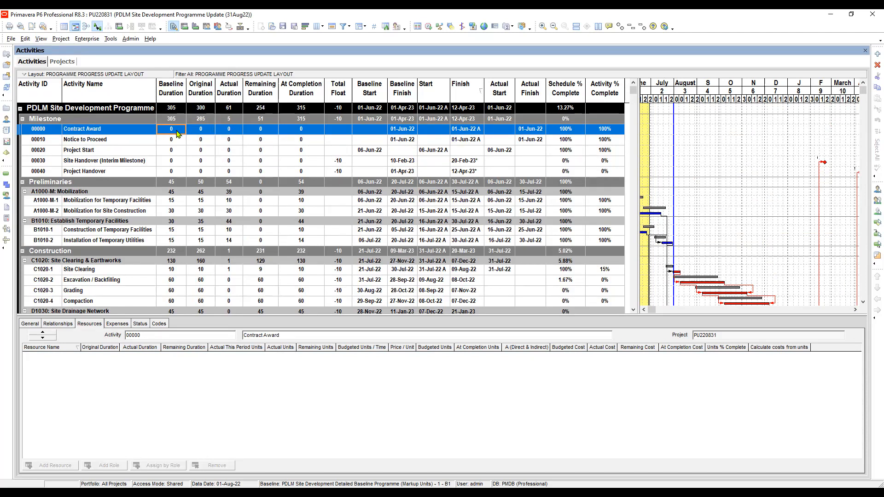
pyautogui.click(203, 132)
pyautogui.click(234, 132)
pyautogui.click(253, 130)
pyautogui.click(302, 132)
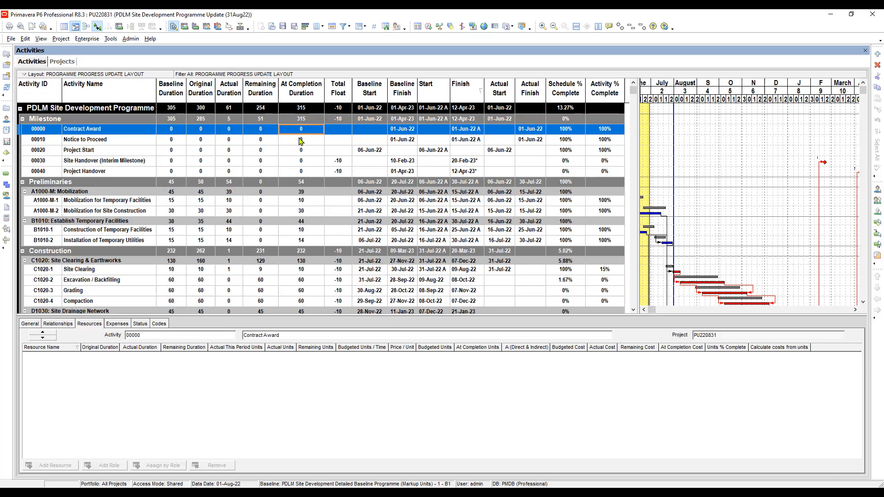
pyautogui.click(301, 140)
pyautogui.click(303, 131)
pyautogui.click(201, 141)
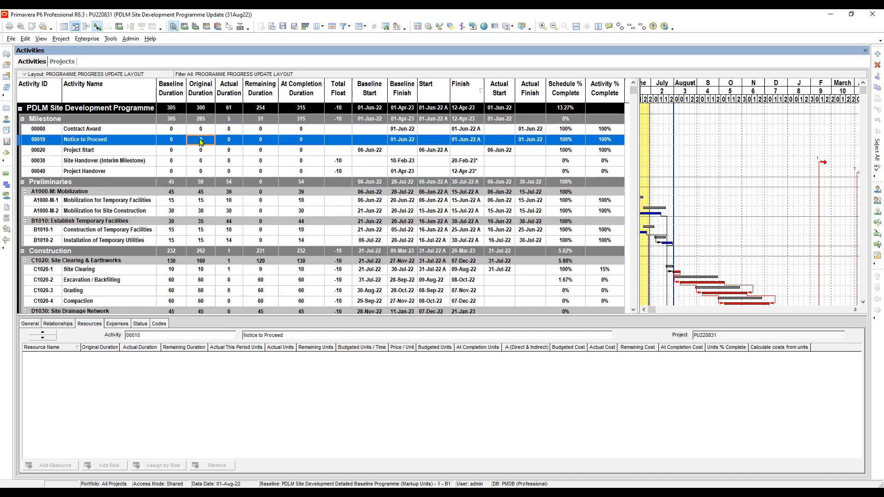
pyautogui.rightClick(200, 141)
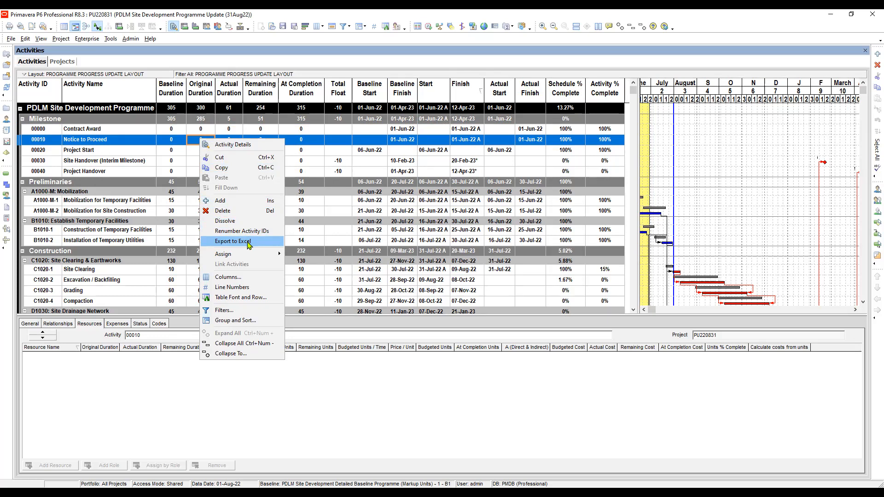
pyautogui.click(306, 143)
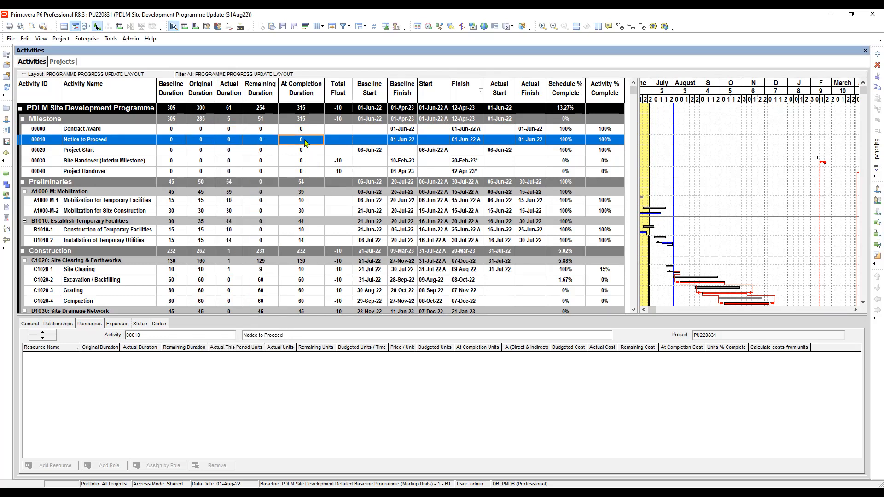
pyautogui.click(232, 142)
pyautogui.click(11, 39)
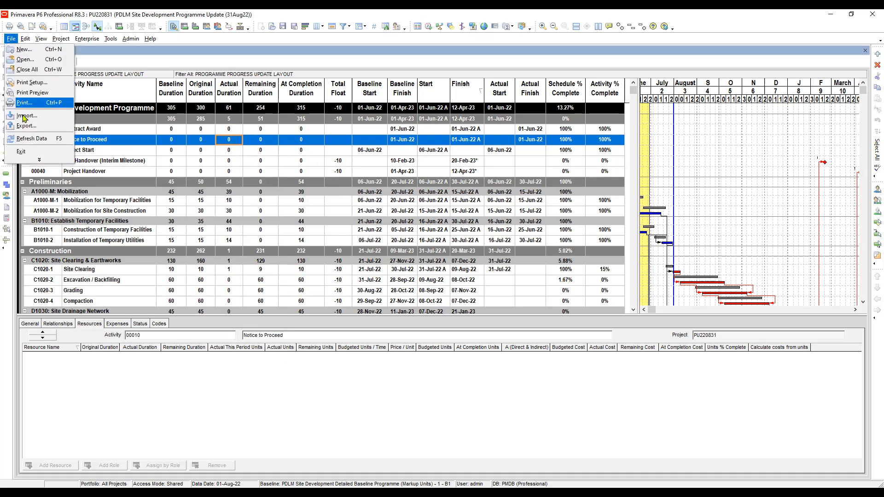
pyautogui.click(261, 171)
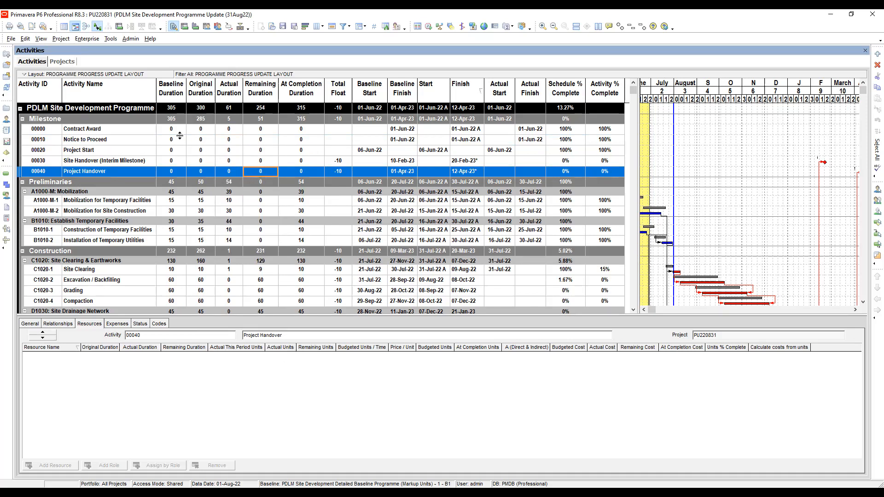
# Start an export of the open project in Spreadsheet (XLS) format.
pyautogui.click(10, 38)
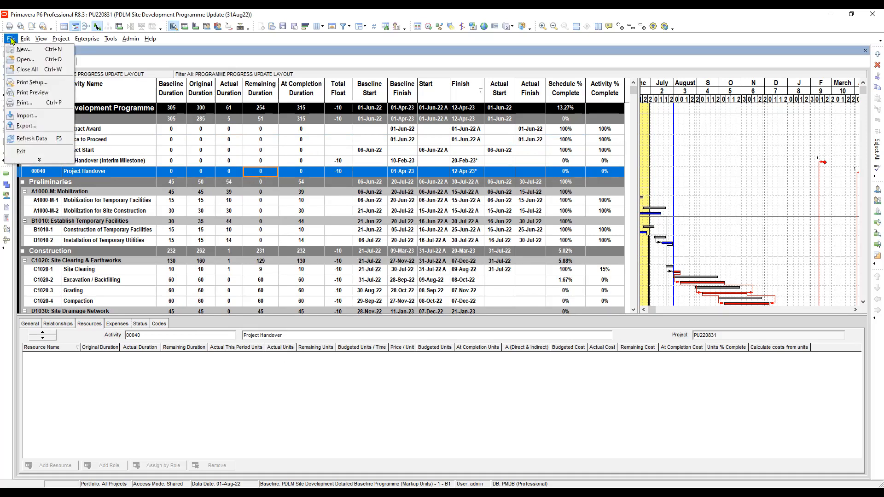
pyautogui.click(22, 127)
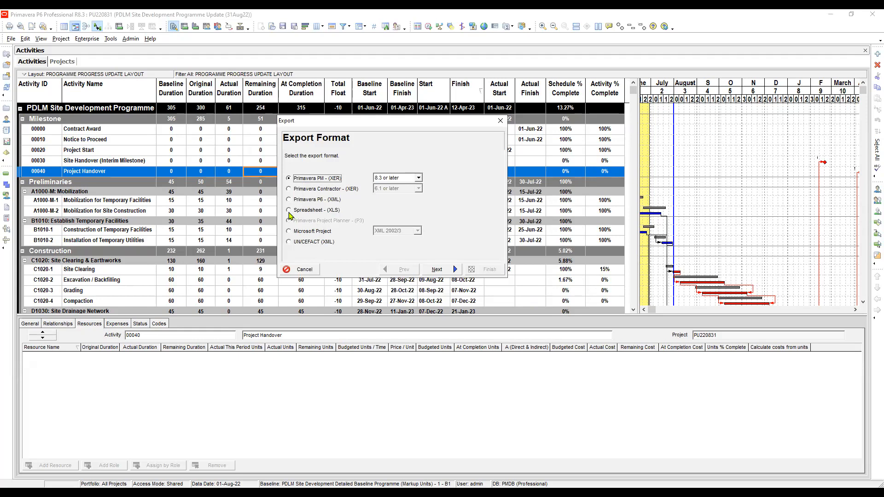
pyautogui.click(289, 211)
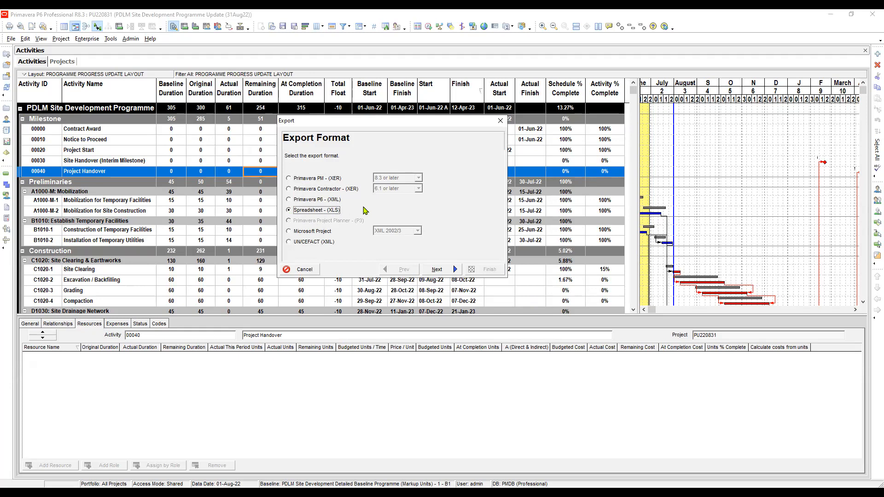
pyautogui.click(446, 272)
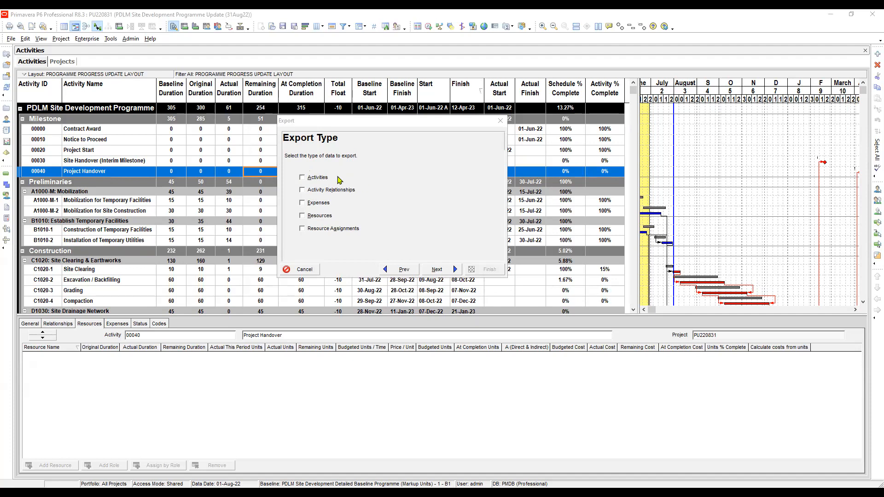
# Choose Activities and Resource Assignments as the types of data to export.
pyautogui.click(303, 178)
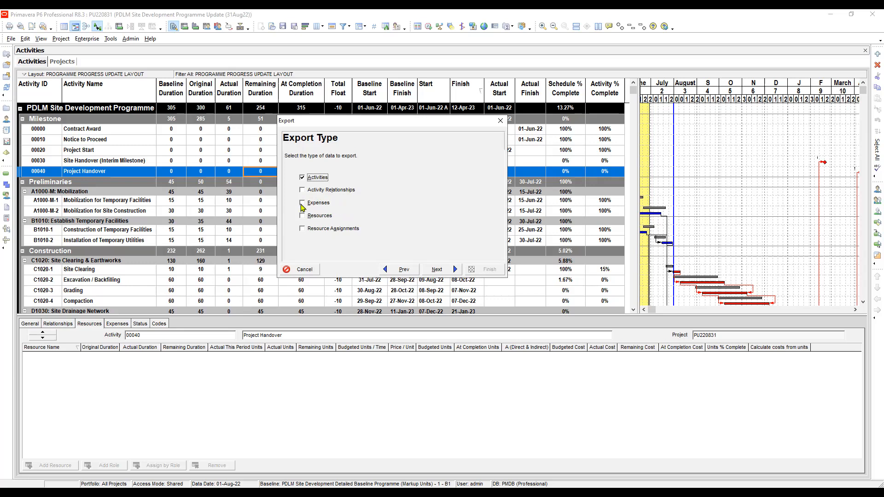
pyautogui.click(302, 229)
pyautogui.click(438, 270)
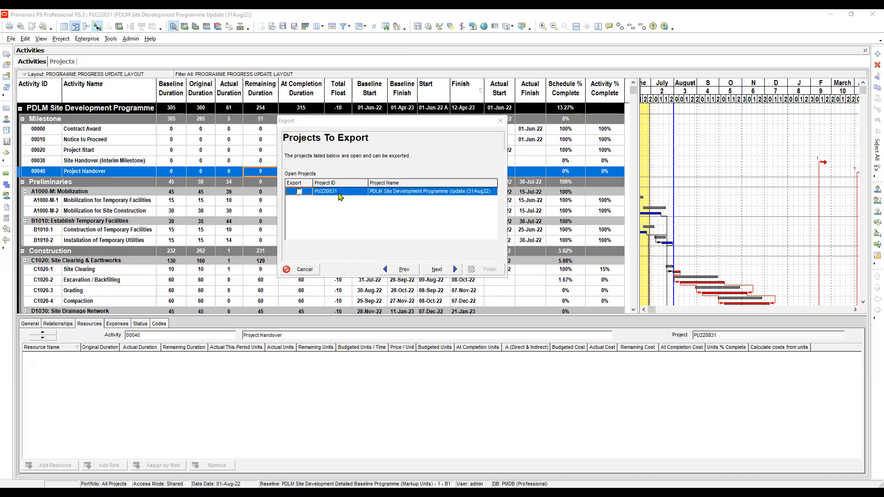
# Include project PU220831 in the spreadsheet export.
pyautogui.click(388, 193)
pyautogui.click(336, 195)
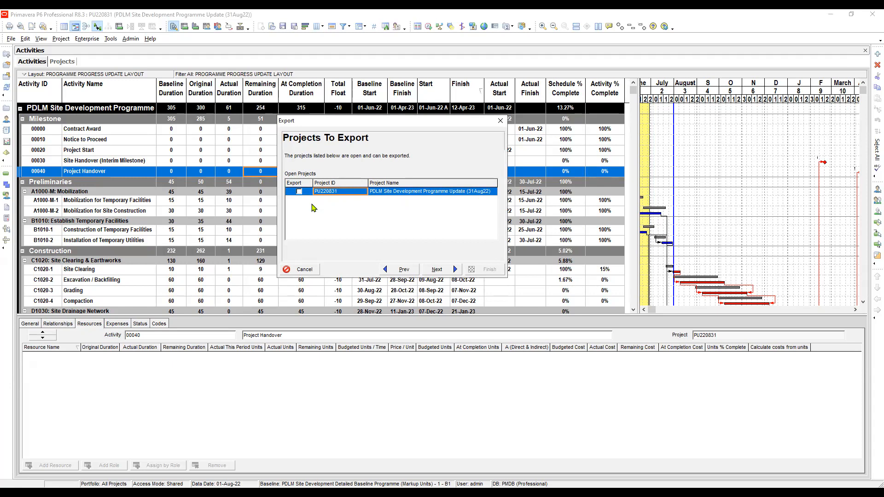
pyautogui.click(299, 191)
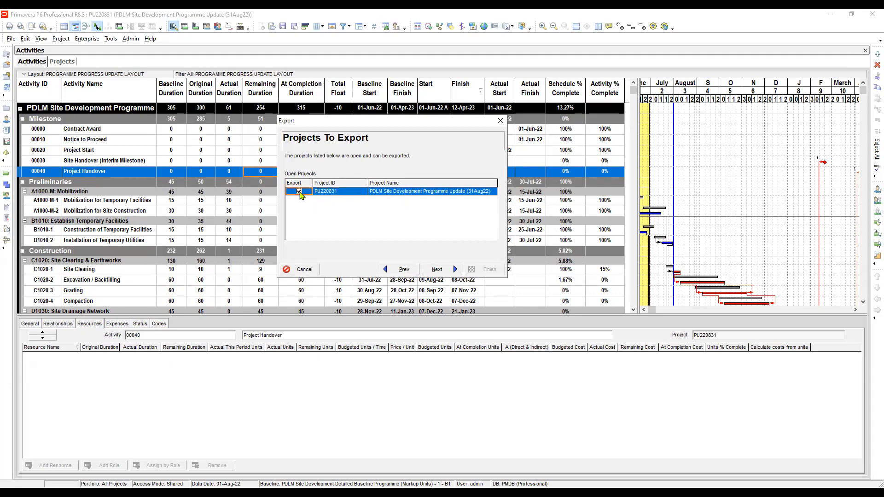
# Open the Progress and Actual Updates export template for modification, with Activities as the subject area and its columns shown.
pyautogui.click(440, 271)
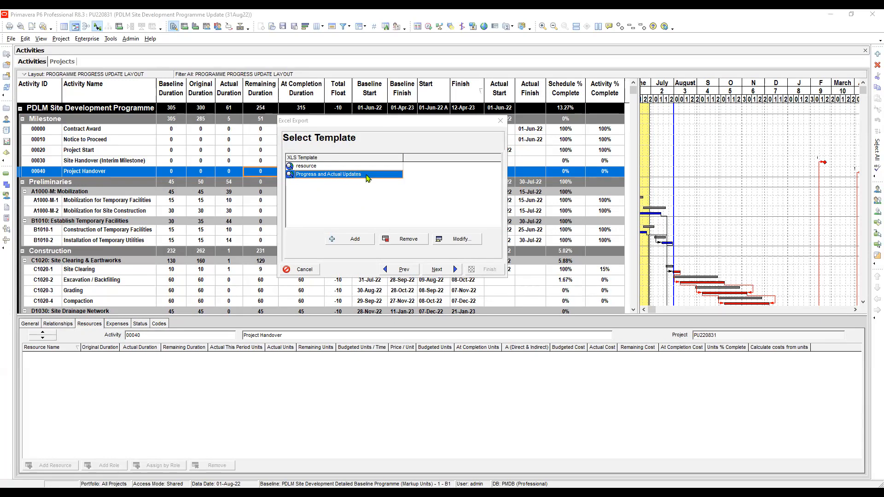
pyautogui.click(466, 241)
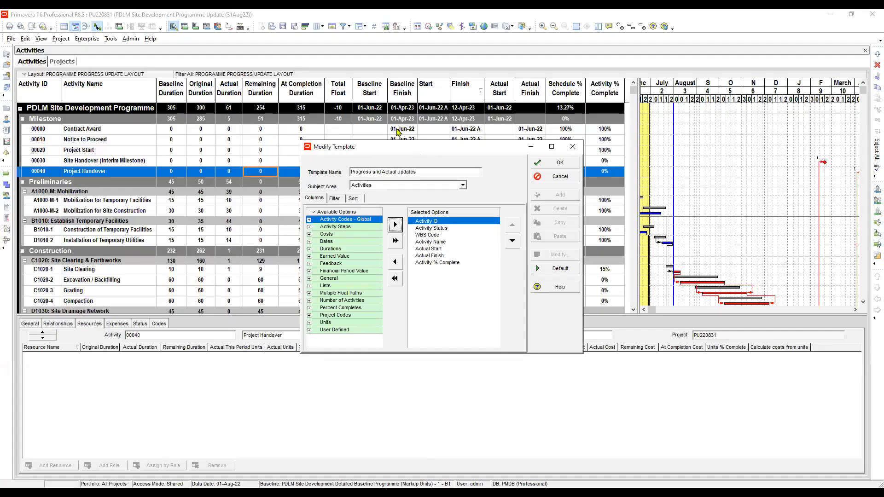
pyautogui.moveTo(412, 148); pyautogui.dragTo(397, 129)
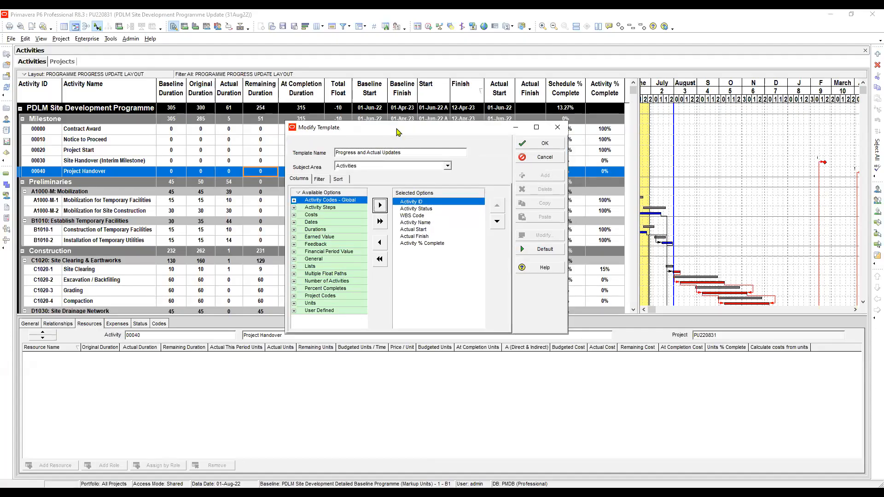
pyautogui.click(365, 167)
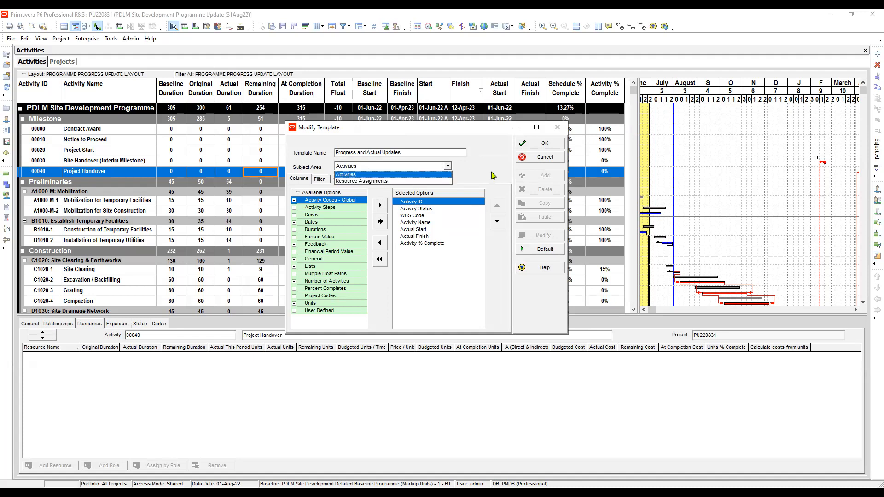
pyautogui.click(346, 175)
pyautogui.click(299, 179)
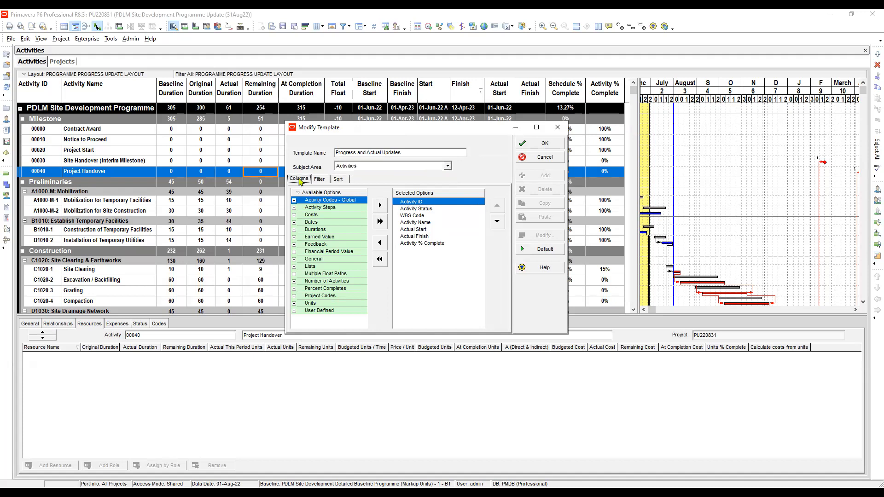
# Examine the template's selected Activity ID, Activity Status, WBS Code, Activity Name and Actual Start columns.
pyautogui.click(423, 210)
pyautogui.click(420, 215)
pyautogui.click(420, 223)
pyautogui.click(417, 203)
pyautogui.click(422, 210)
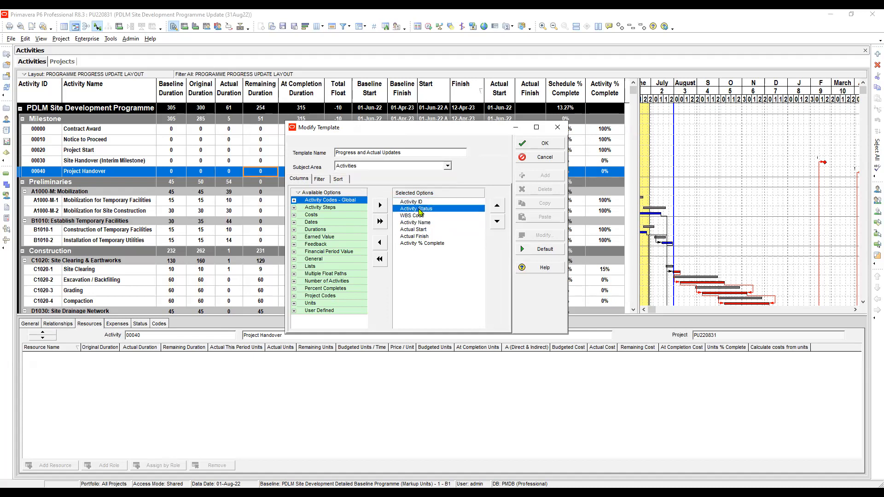
pyautogui.click(415, 216)
pyautogui.click(417, 223)
pyautogui.click(415, 229)
pyautogui.click(417, 202)
pyautogui.click(417, 210)
pyautogui.click(414, 215)
pyautogui.click(414, 224)
pyautogui.click(413, 229)
# Move the Activity Name column to directly after Activity Status by removing it and adding it back to the selected options.
pyautogui.click(413, 223)
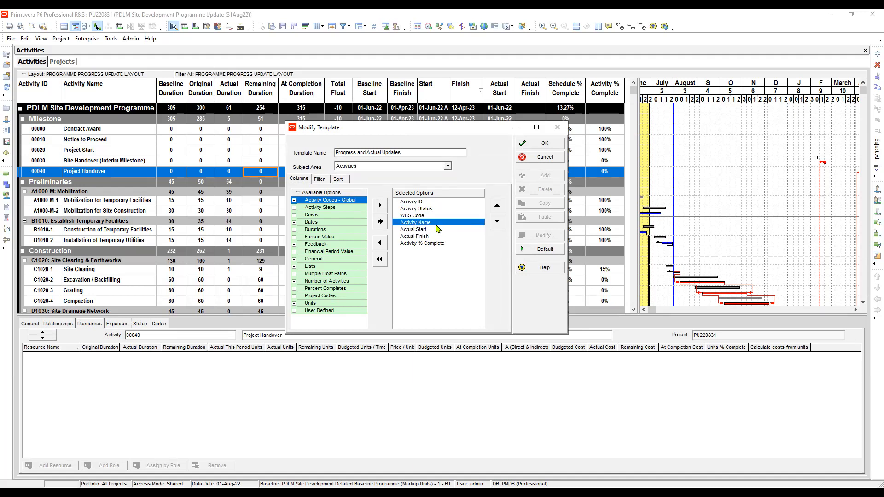
pyautogui.click(380, 243)
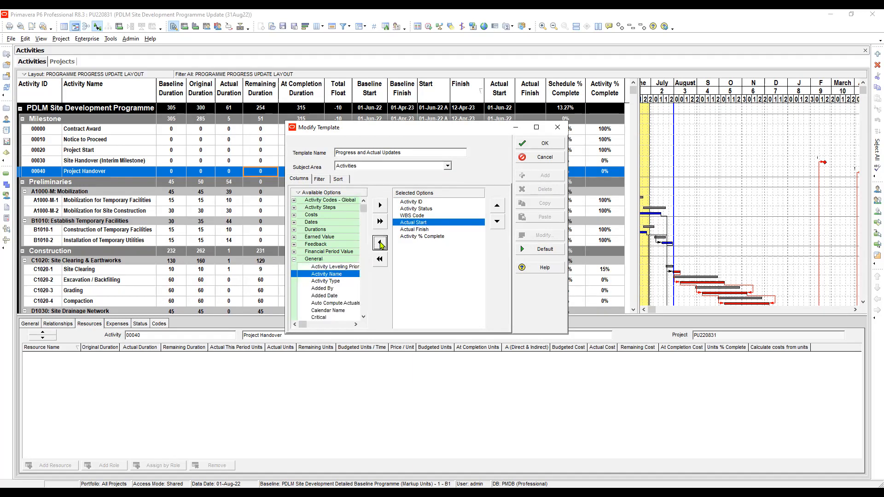
pyautogui.click(414, 209)
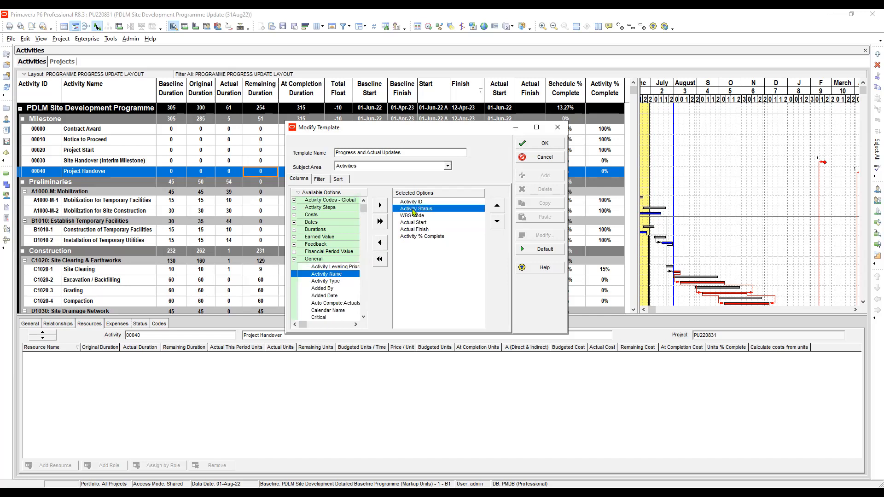
pyautogui.click(380, 205)
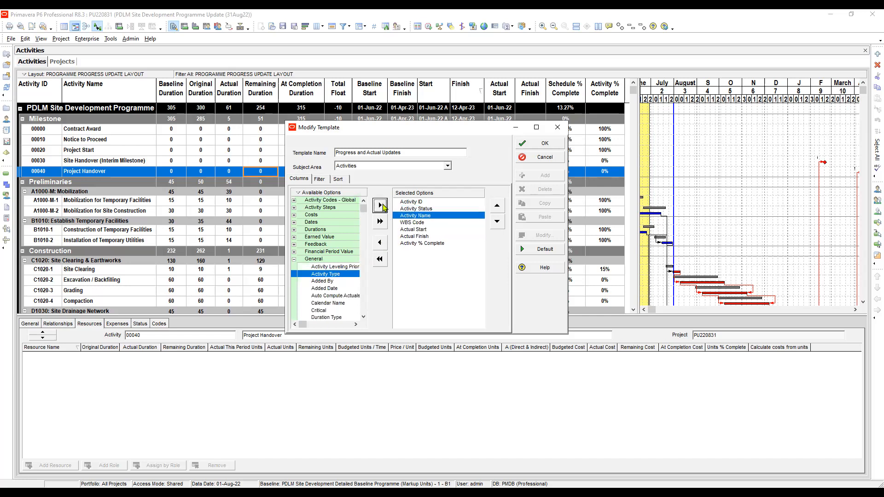
# Try to remove the Activity ID column from the template's selected options.
pyautogui.click(424, 202)
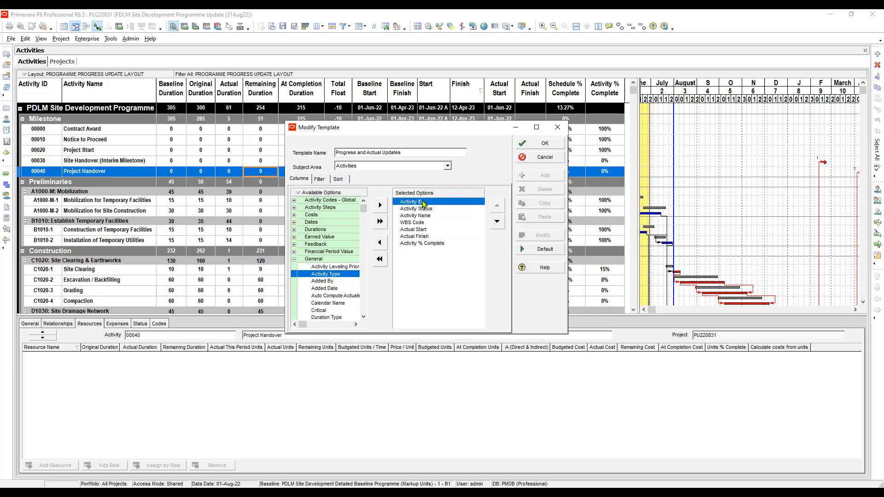
pyautogui.click(376, 244)
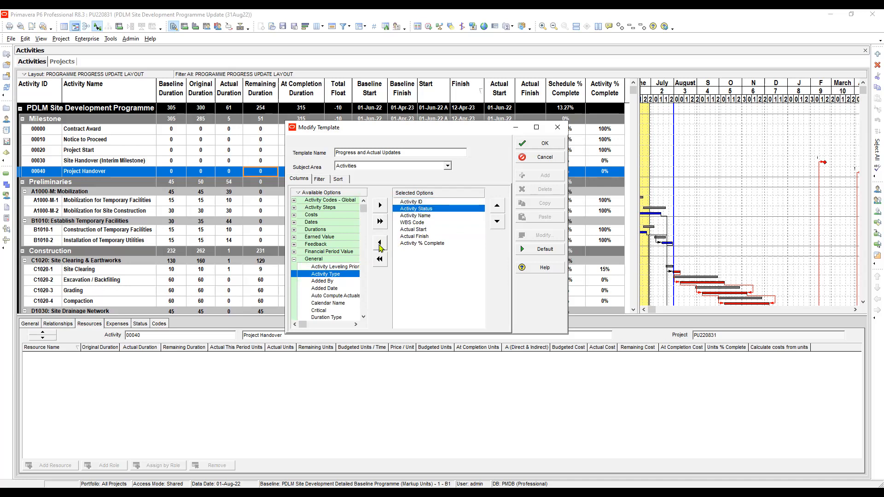
# Examine the template's Actual Start, Actual Finish and Activity % Complete columns for the progress update.
pyautogui.click(420, 230)
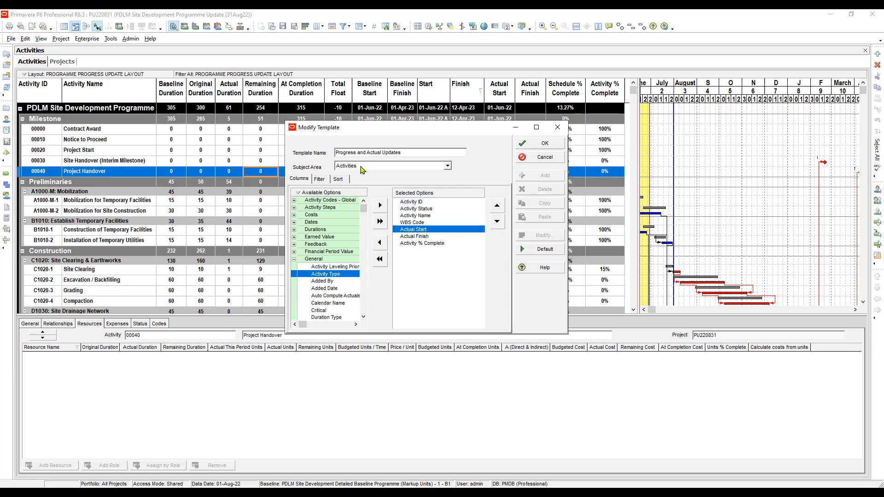
pyautogui.click(410, 236)
pyautogui.click(416, 230)
pyautogui.click(417, 237)
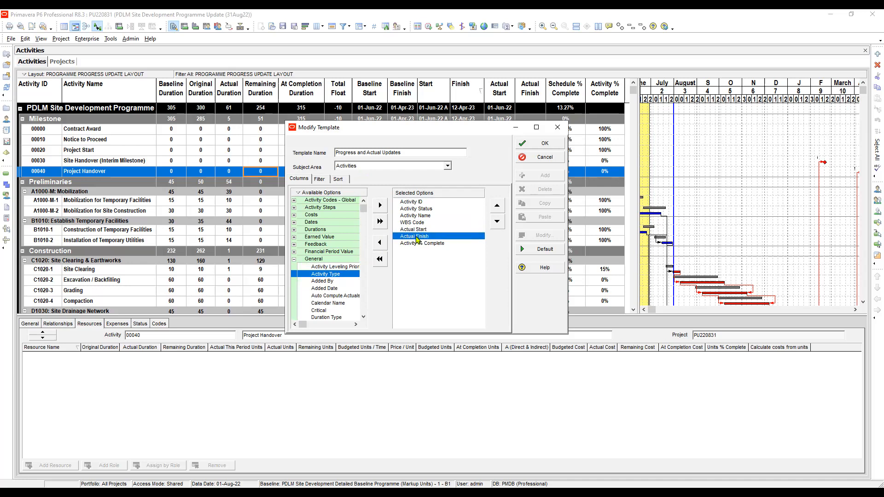
pyautogui.click(416, 244)
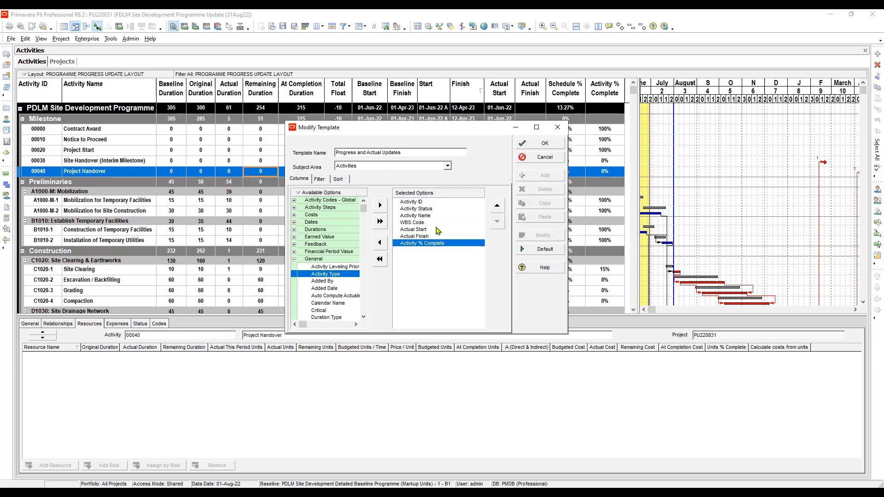
pyautogui.click(422, 230)
pyautogui.click(420, 237)
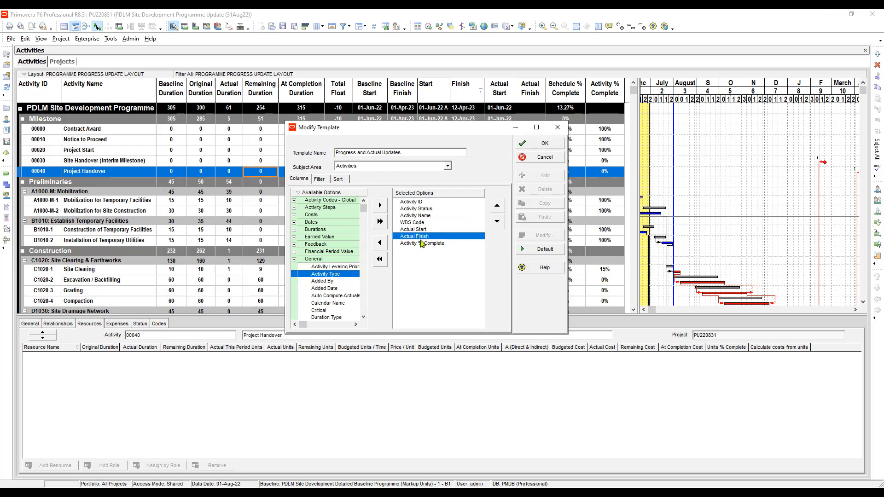
pyautogui.click(420, 244)
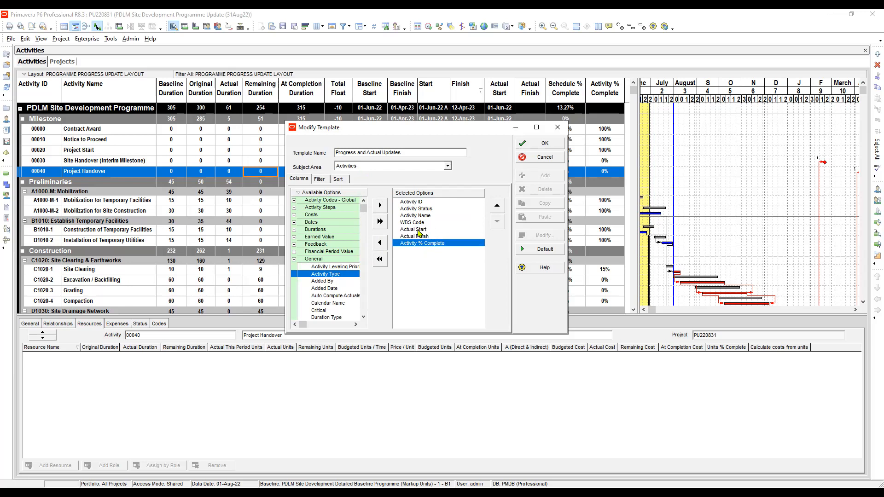
pyautogui.click(416, 229)
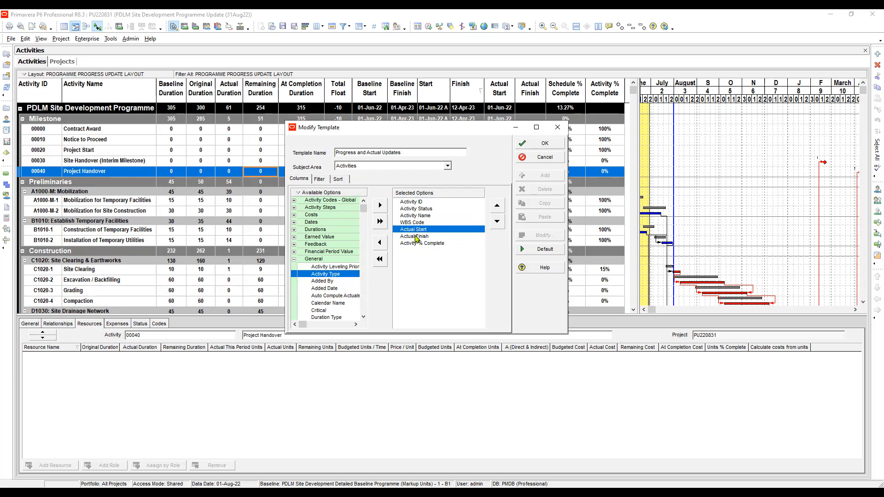
pyautogui.click(416, 238)
pyautogui.click(415, 244)
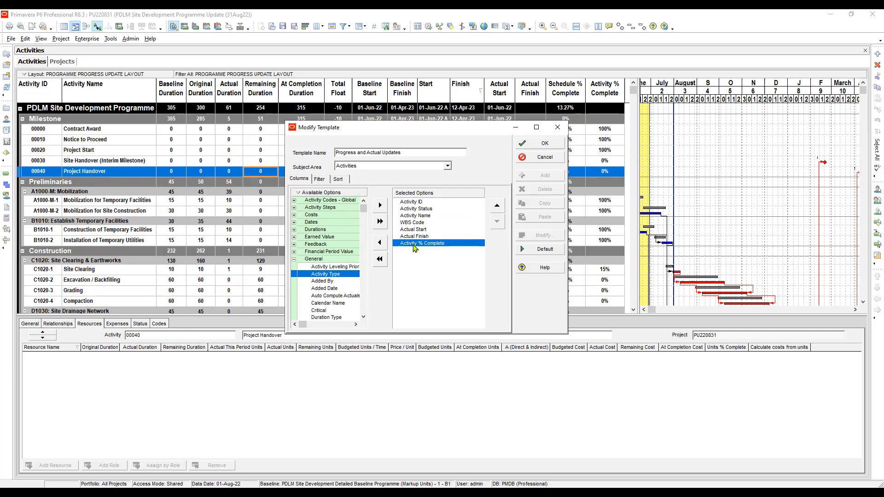
# Open the template's user-defined Progress and Actual Updates filter for modification and check its Milestone and Direct Activities conditions.
pyautogui.click(320, 179)
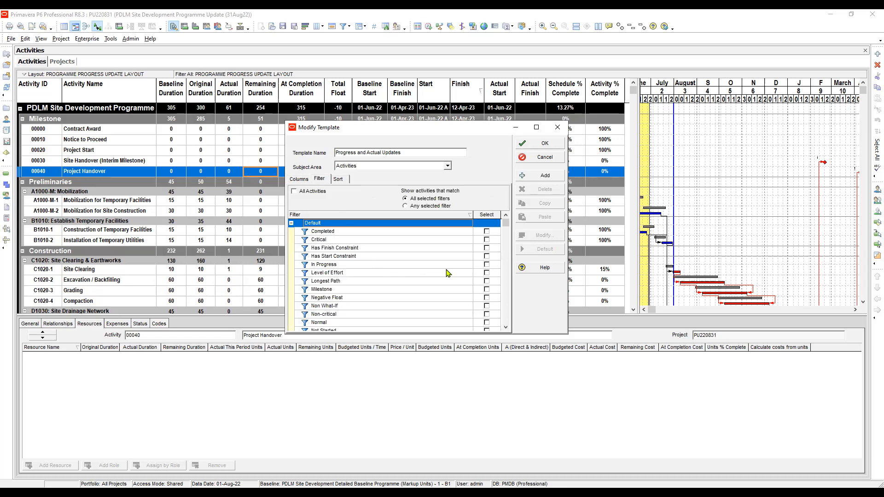
pyautogui.scroll(-2, 441, 271)
pyautogui.scroll(-6, 441, 270)
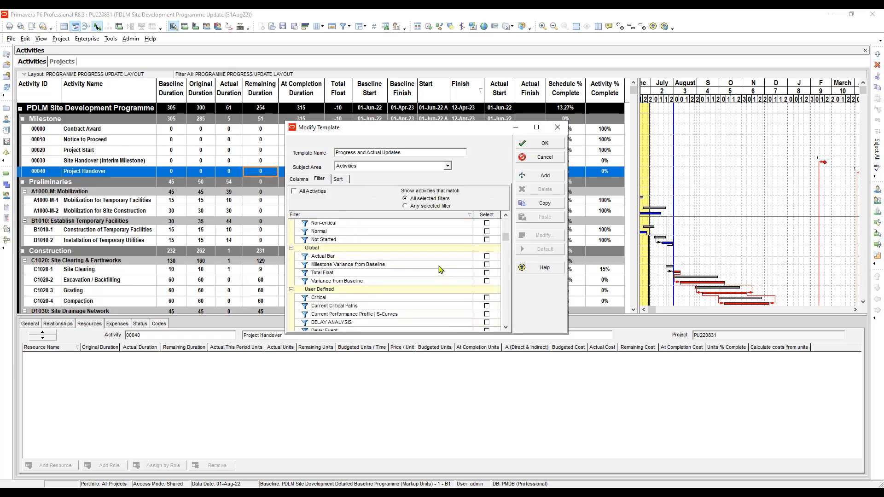
pyautogui.scroll(-10, 438, 267)
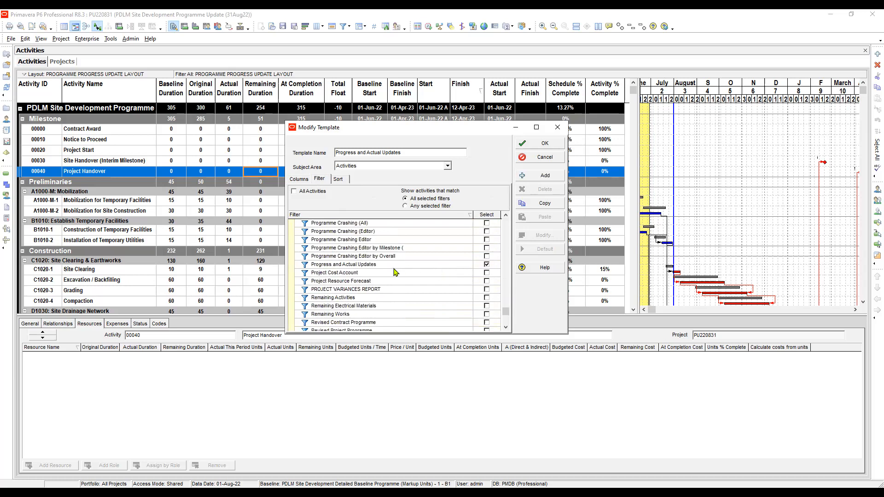
pyautogui.click(335, 266)
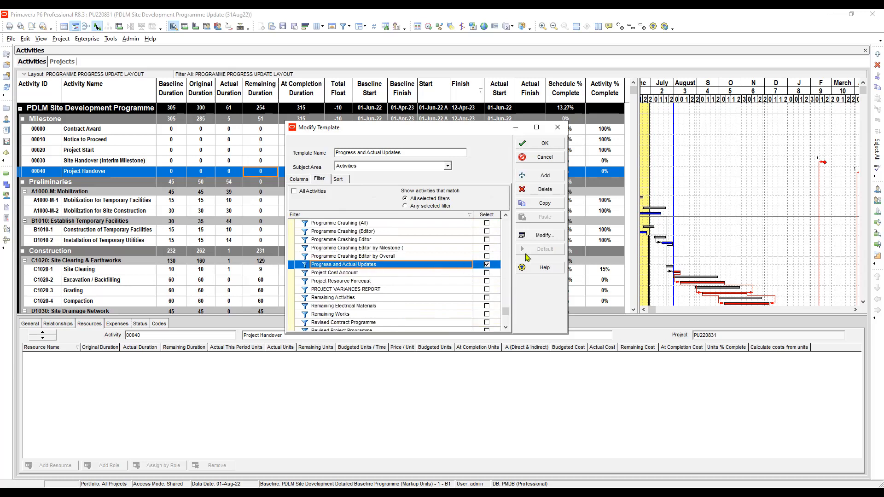
pyautogui.click(544, 236)
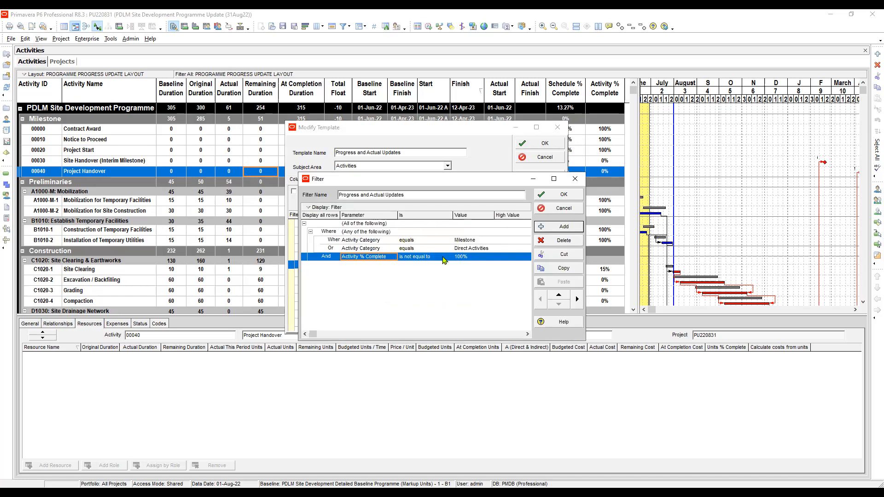
pyautogui.click(370, 241)
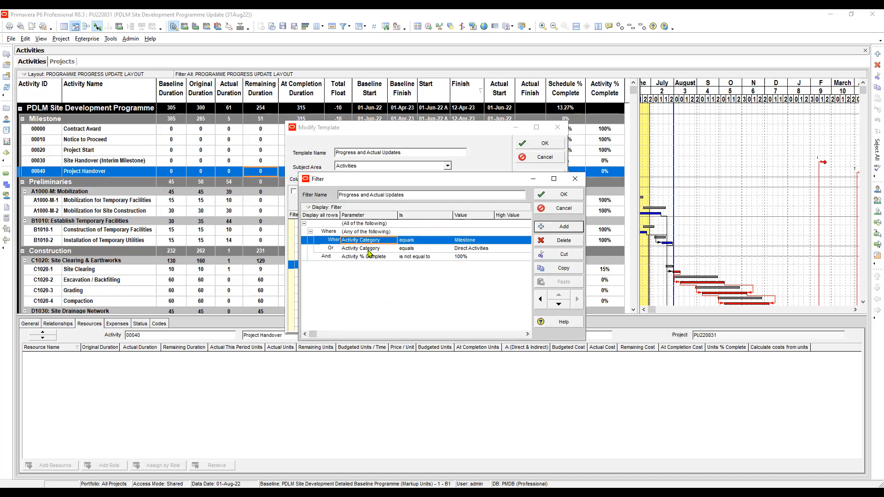
pyautogui.click(474, 240)
pyautogui.click(478, 248)
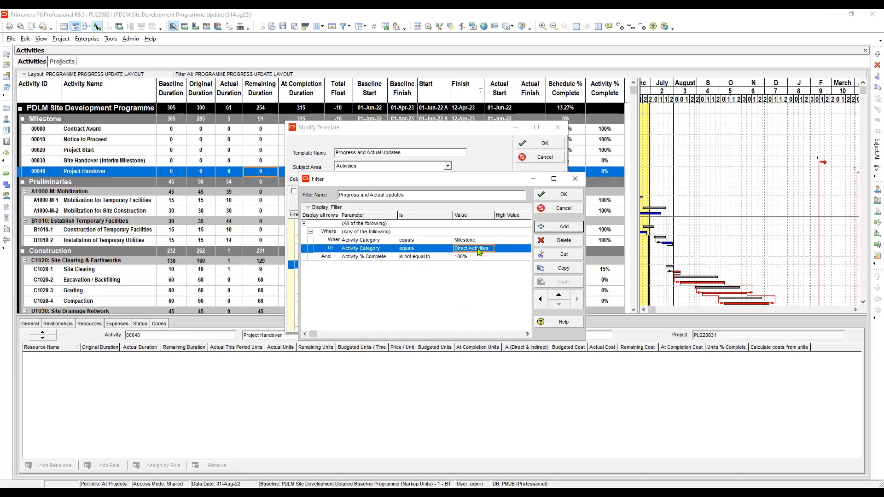
pyautogui.click(467, 241)
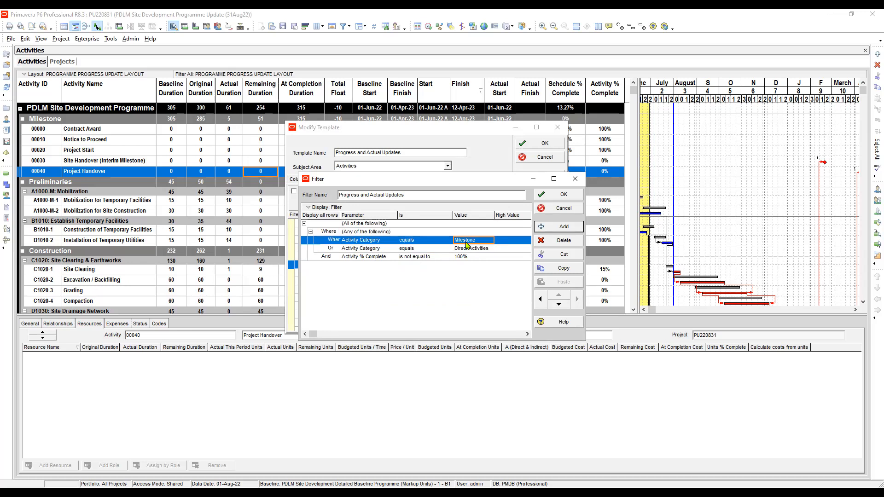
# Add an Or condition after Direct Activities where Activity Category equals Indirect Activities, and accept the filter.
pyautogui.click(375, 249)
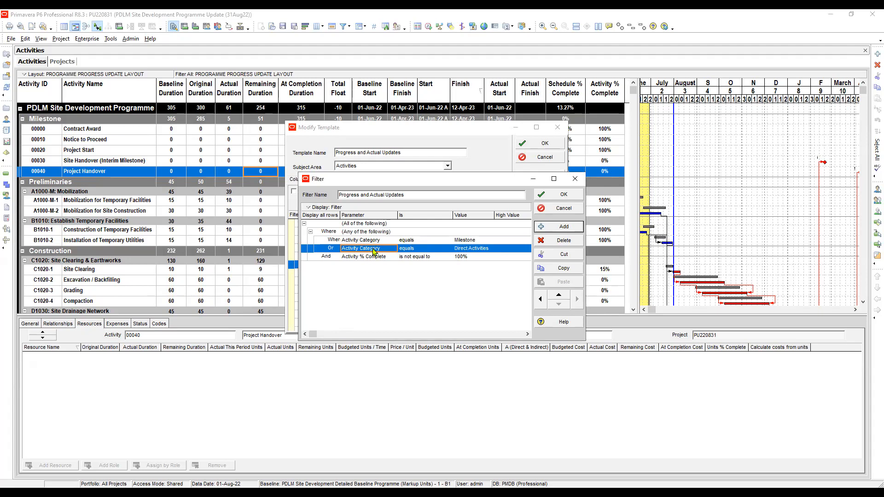
pyautogui.click(558, 226)
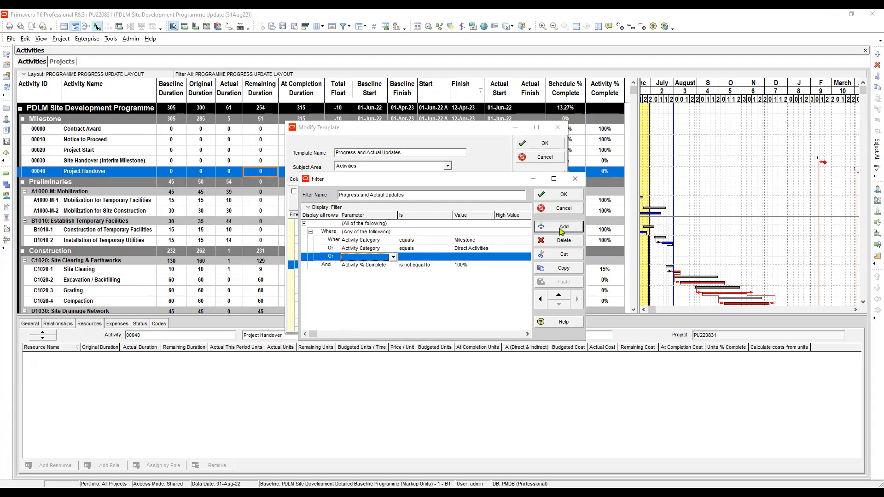
pyautogui.click(367, 258)
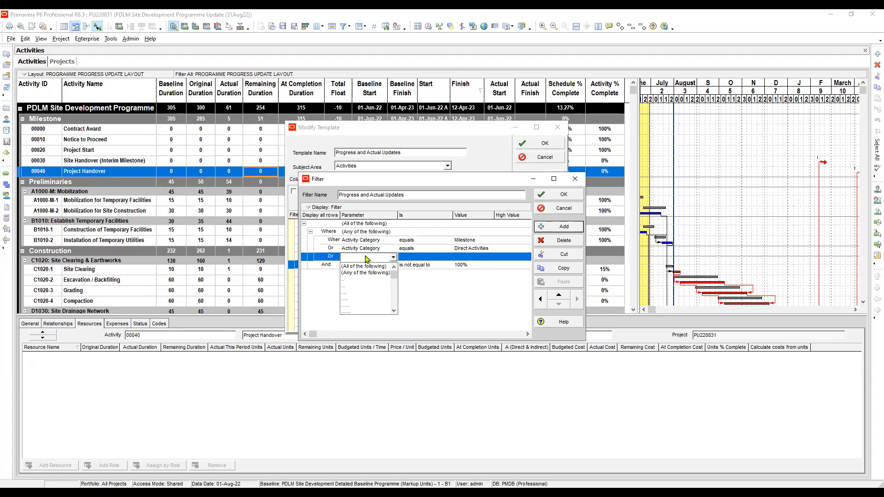
pyautogui.press('a')
pyautogui.click(376, 286)
pyautogui.click(413, 259)
pyautogui.click(413, 258)
pyautogui.click(416, 264)
pyautogui.click(478, 259)
pyautogui.click(490, 258)
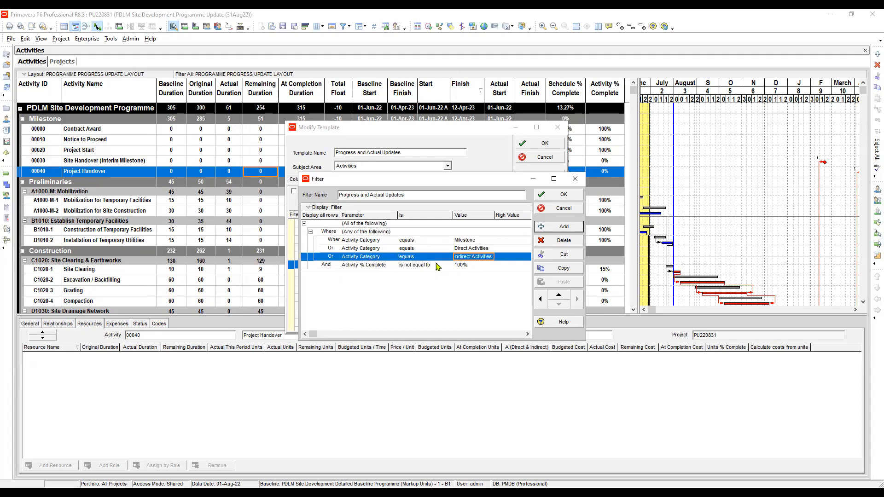
pyautogui.click(463, 259)
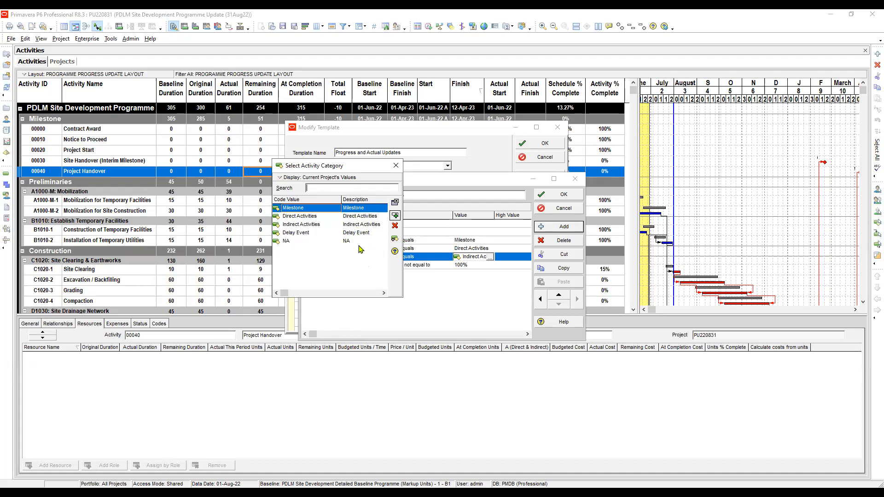
pyautogui.doubleClick(359, 224)
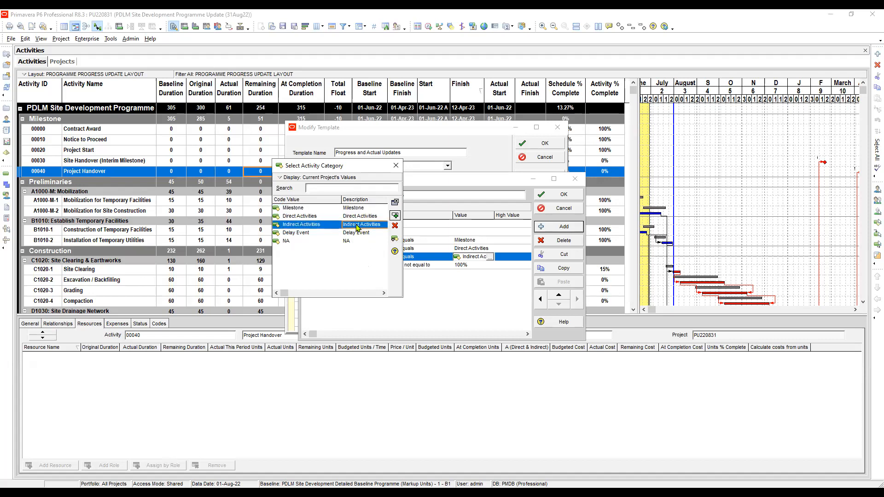
pyautogui.click(471, 265)
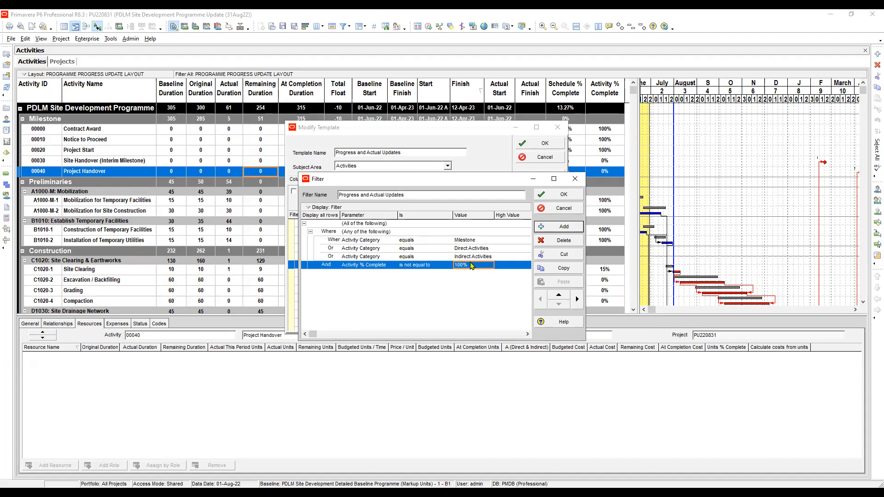
pyautogui.click(560, 197)
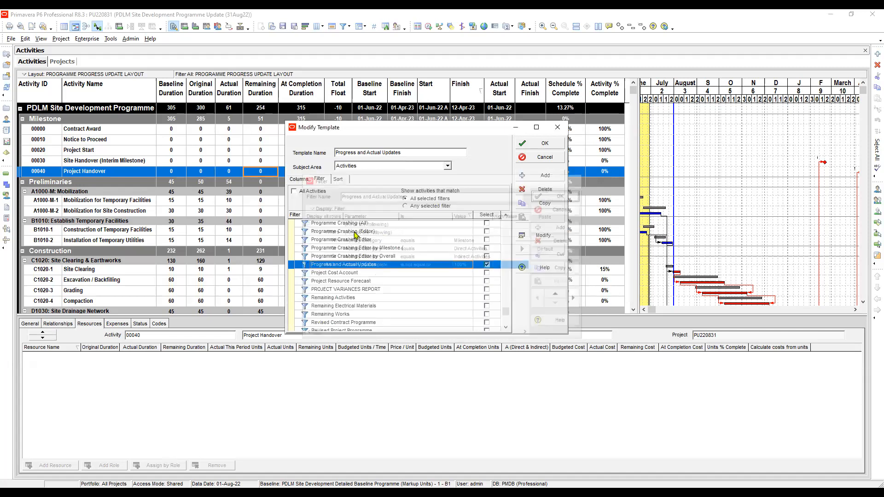
# Check the sort fields Activity ID, Start and Finish defined for the template's Activities subject area.
pyautogui.click(338, 179)
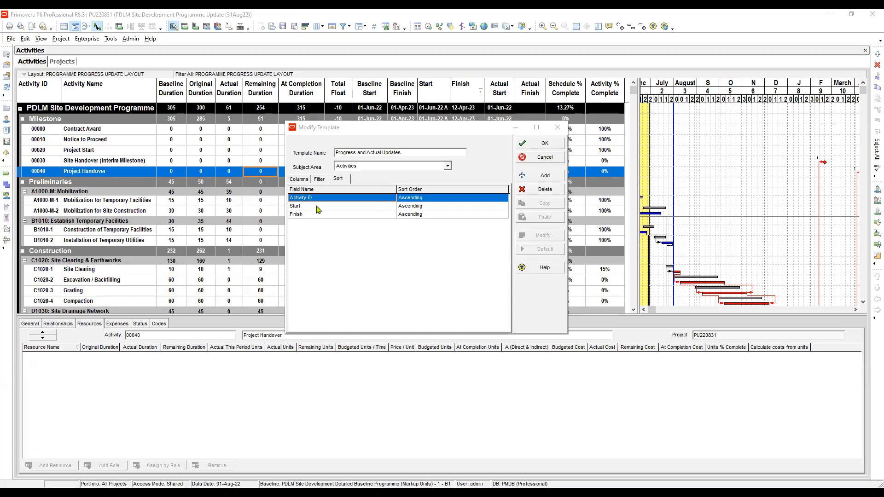
pyautogui.click(311, 199)
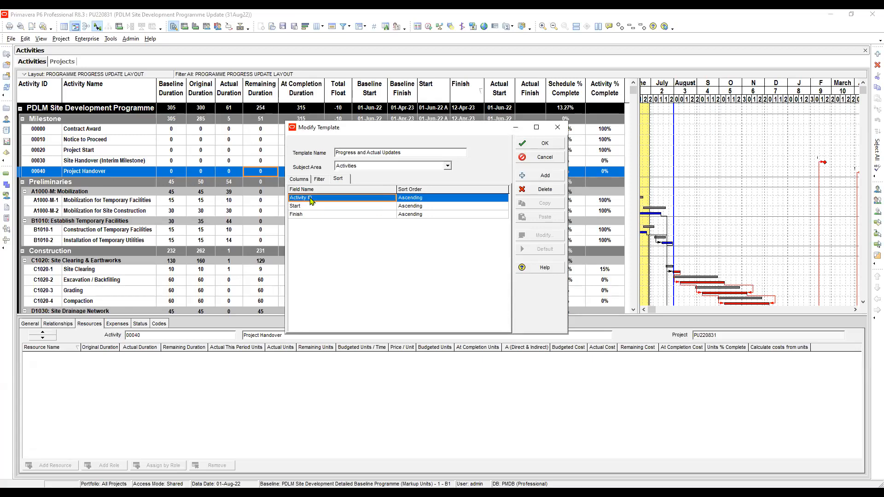
pyautogui.click(304, 207)
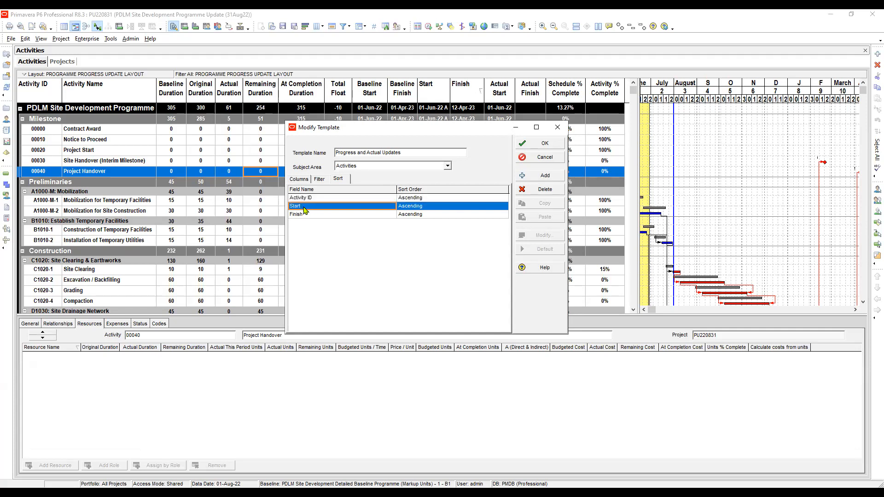
pyautogui.click(307, 215)
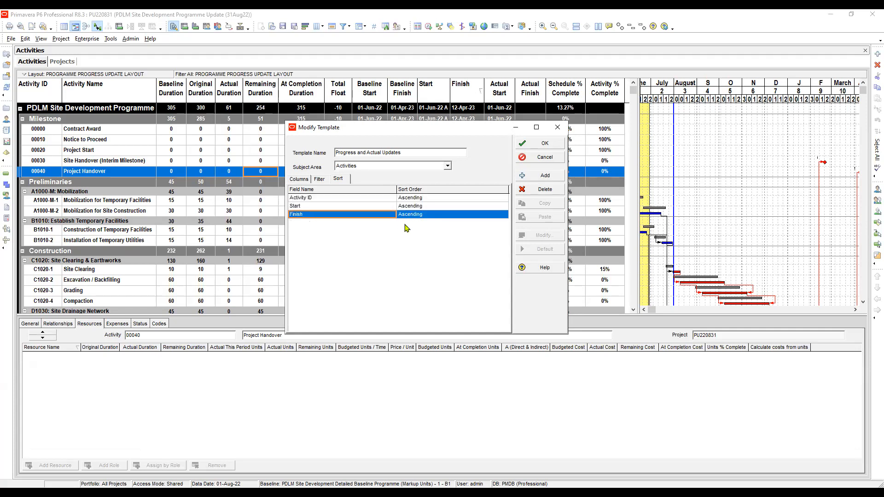
# Switch the template's subject area to Resource Assignments and collapse the User Defined group in its available column options.
pyautogui.click(381, 168)
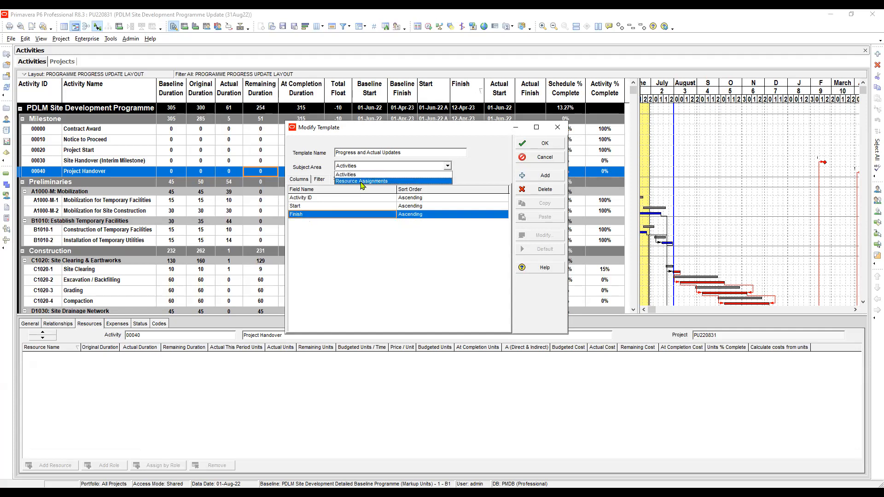
pyautogui.click(362, 182)
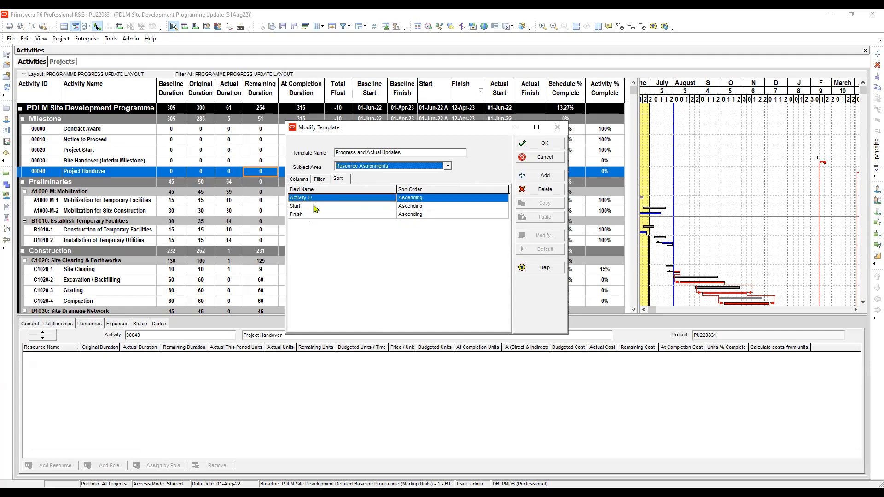
pyautogui.click(298, 179)
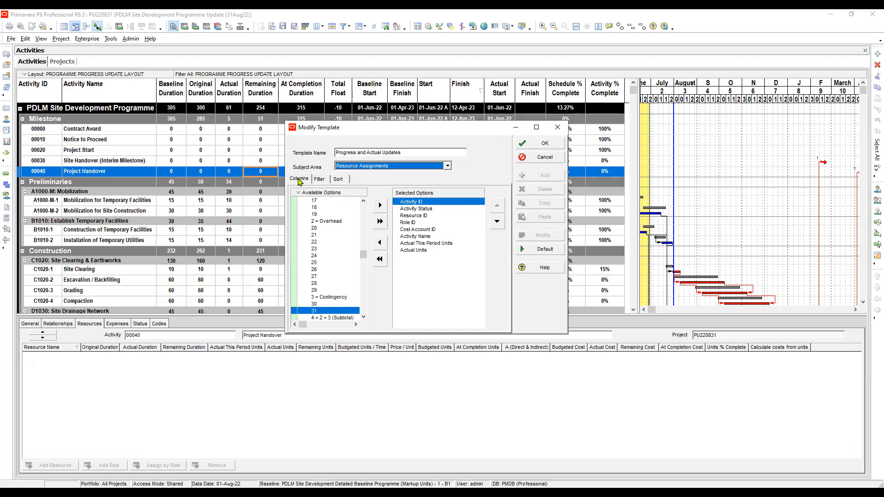
pyautogui.moveTo(363, 254); pyautogui.dragTo(365, 205)
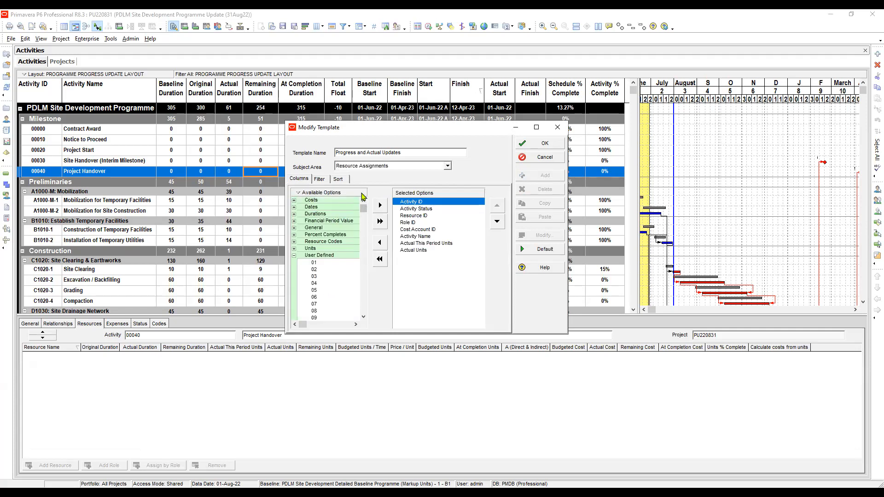
pyautogui.click(294, 256)
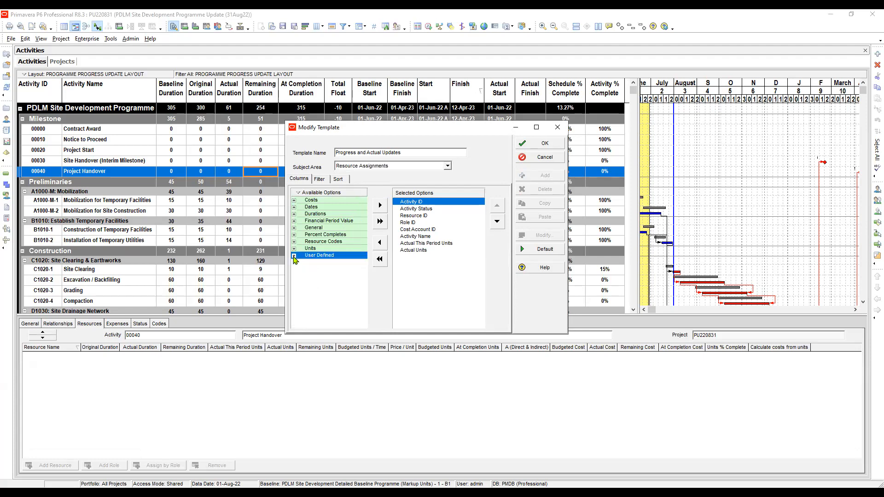
# Examine the selected resource assignment columns, from the activity and cost account fields to Actual This Period Units and Actual Units.
pyautogui.click(416, 209)
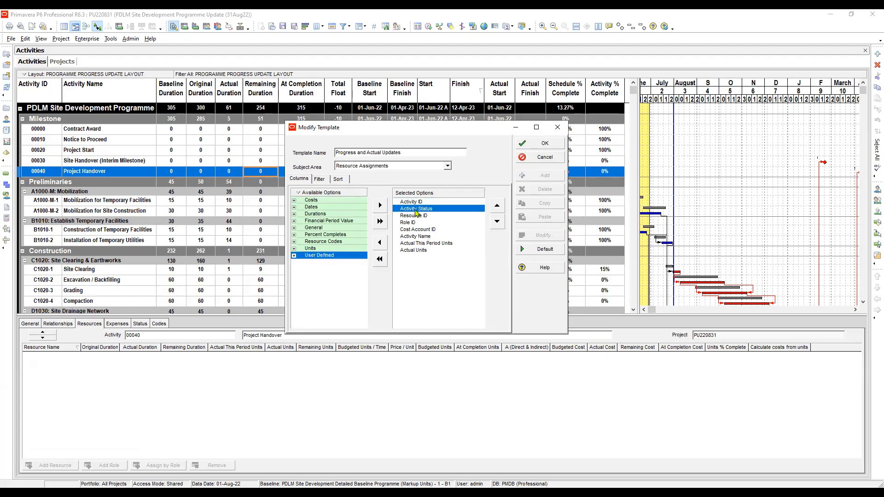
pyautogui.click(418, 203)
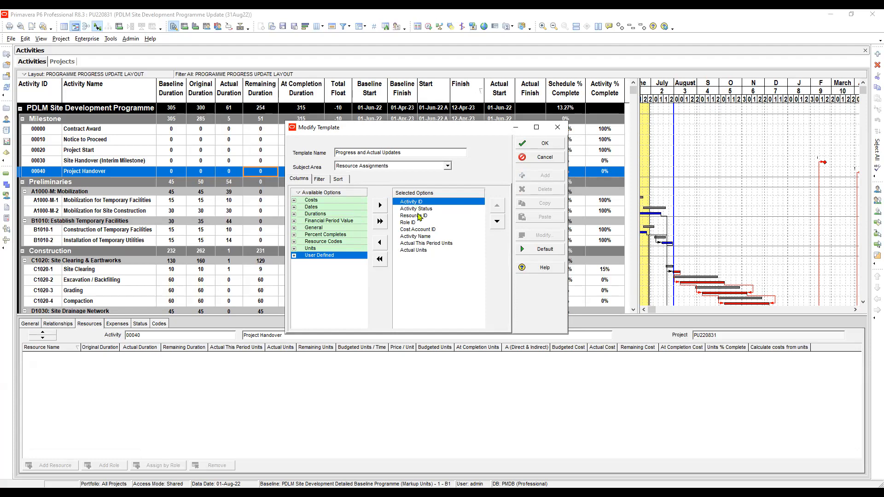
pyautogui.click(419, 209)
pyautogui.click(428, 230)
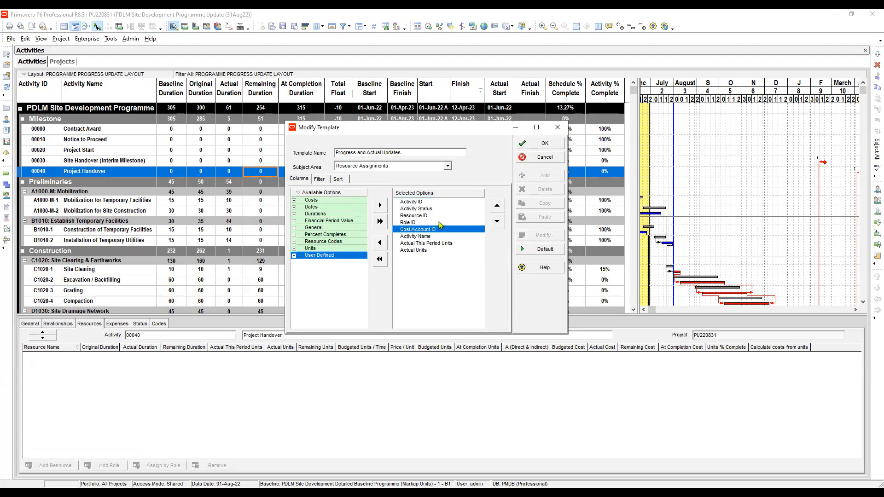
pyautogui.click(428, 244)
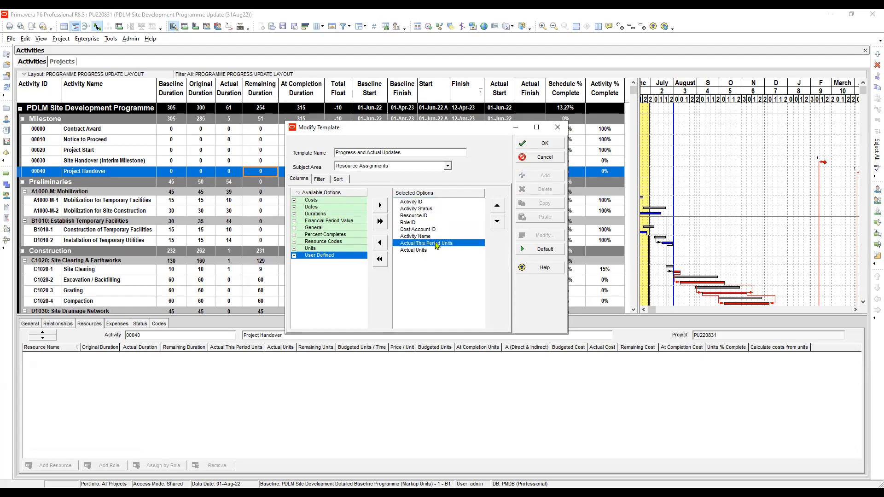
pyautogui.click(428, 237)
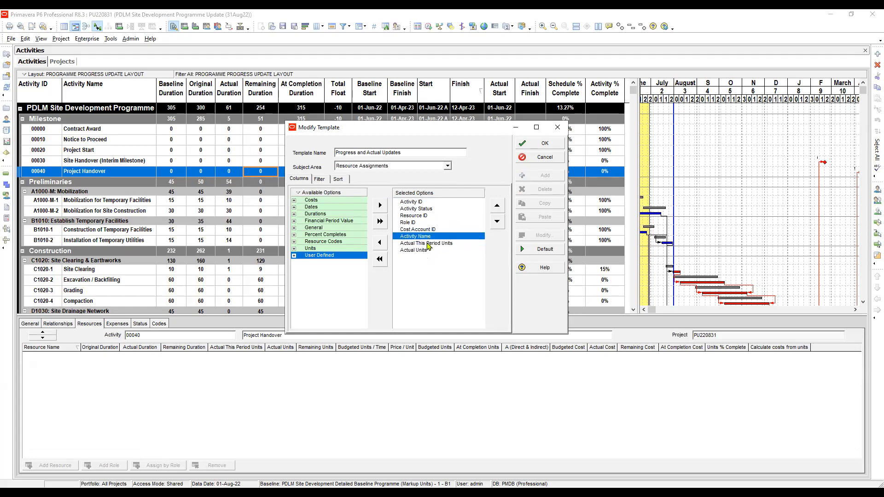
pyautogui.click(427, 244)
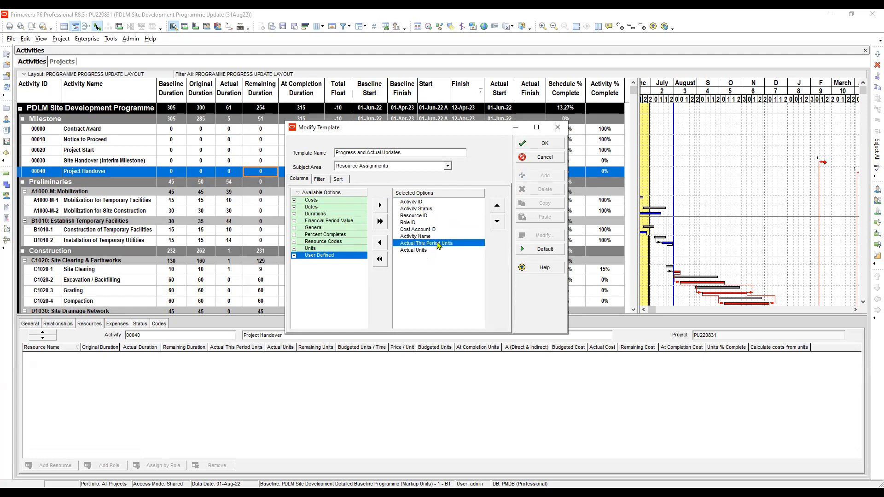
pyautogui.click(413, 251)
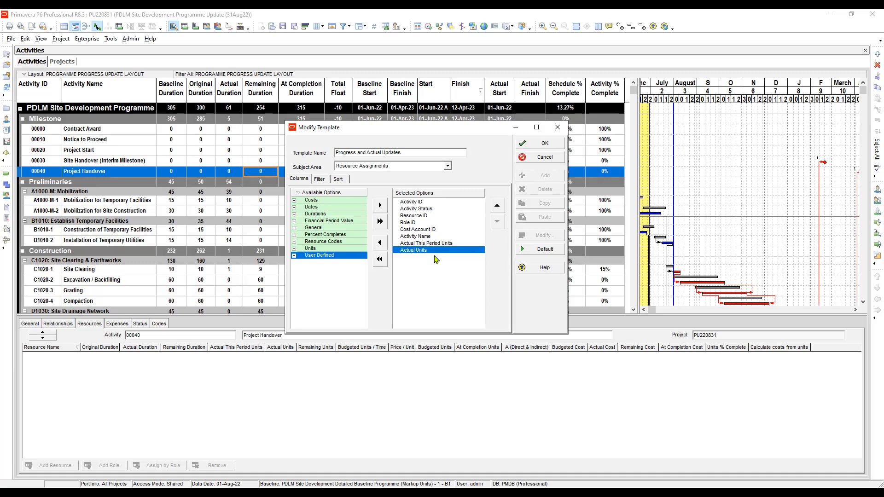
# Review the identifying columns Activity ID, Activity Status, Resource ID and Cost Account ID among the selected resource assignment options.
pyautogui.click(422, 202)
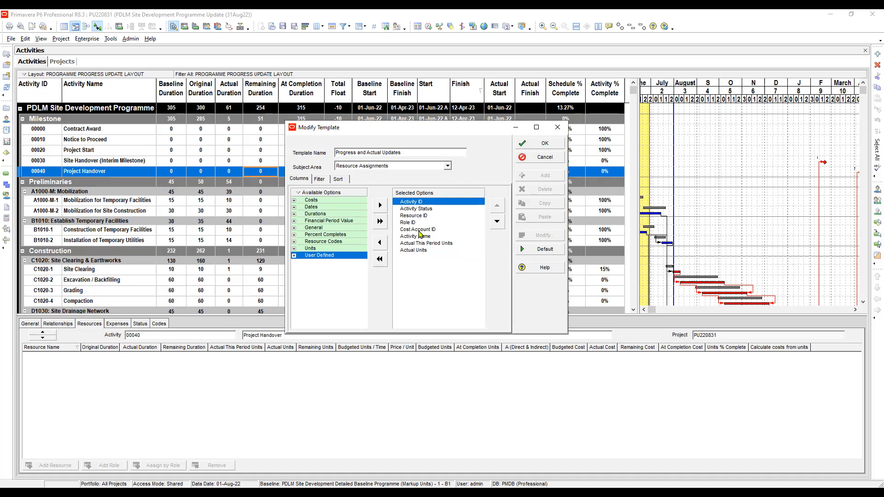
pyautogui.click(418, 216)
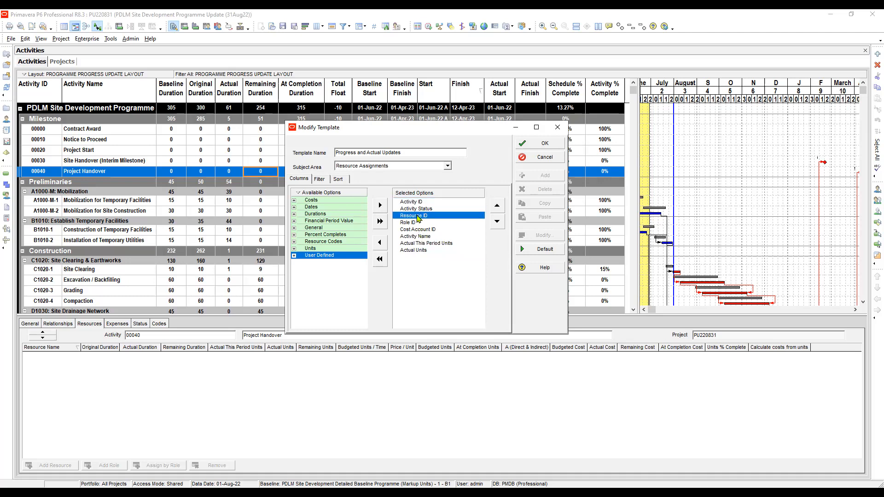
pyautogui.click(419, 209)
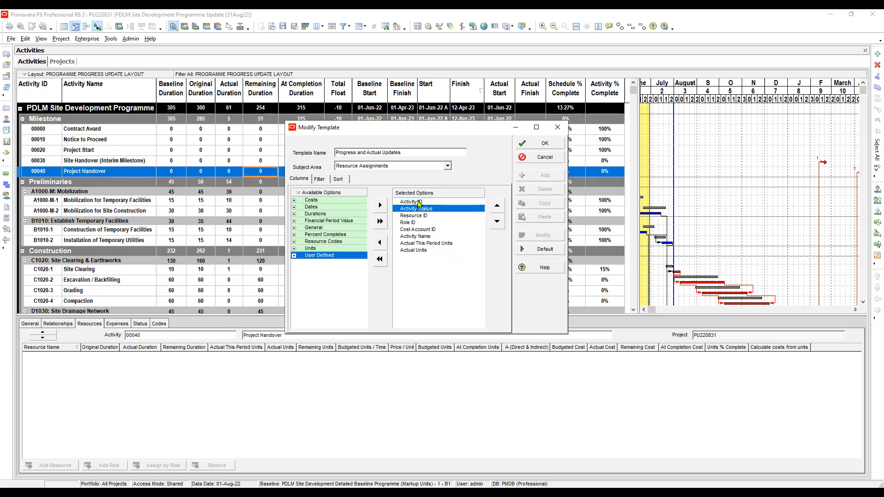
pyautogui.click(420, 202)
pyautogui.click(420, 209)
pyautogui.click(420, 203)
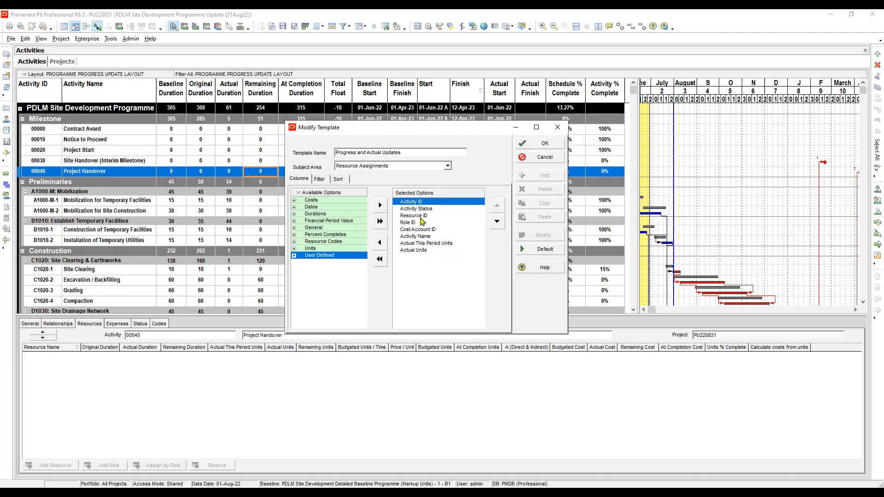
pyautogui.click(421, 216)
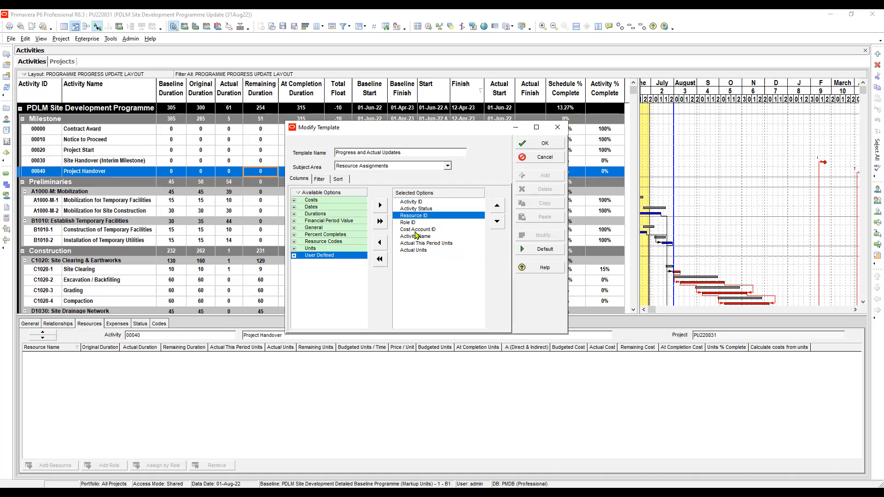
pyautogui.click(418, 229)
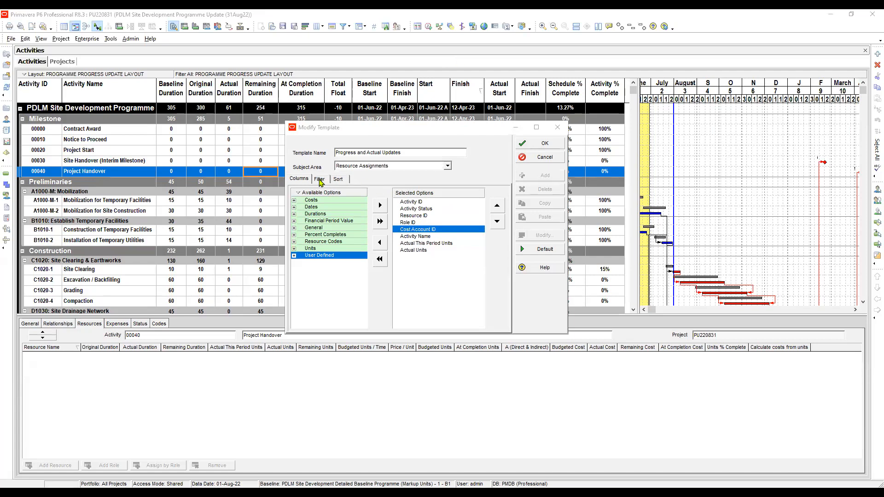
# Open the user-defined Remaining Units filter, check its Units % Complete and Activity Category conditions, and close it.
pyautogui.click(319, 179)
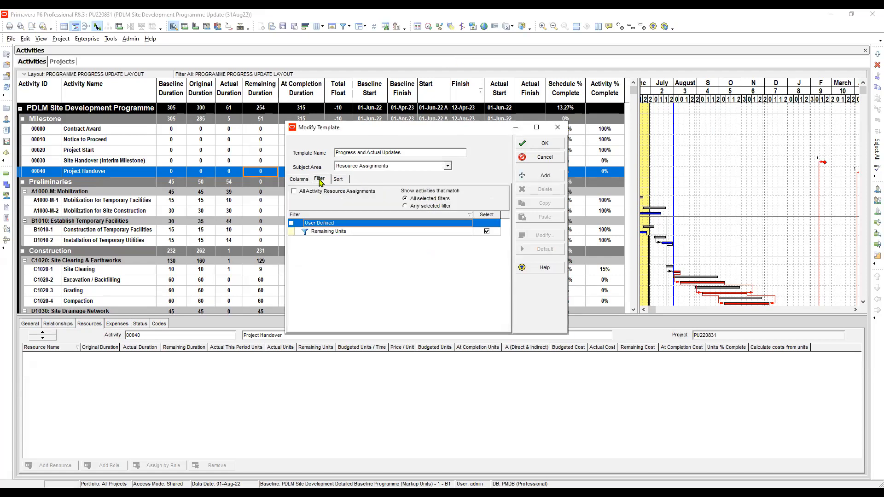
pyautogui.click(342, 232)
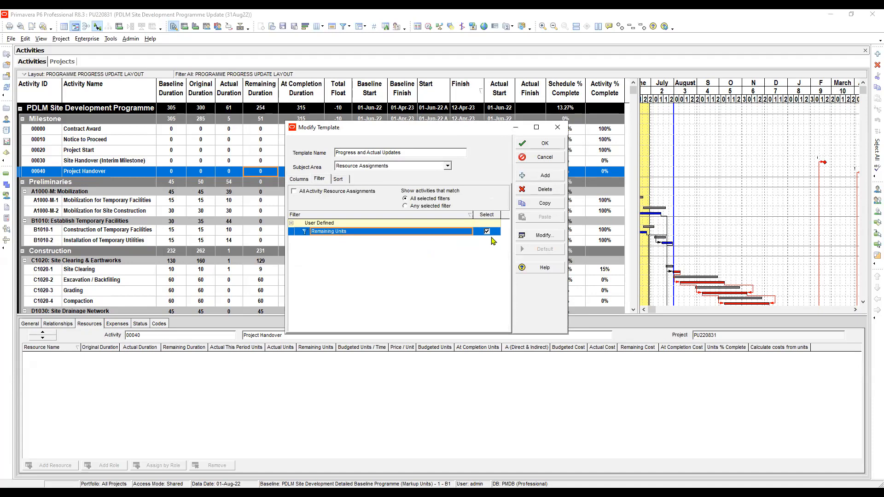
pyautogui.click(543, 235)
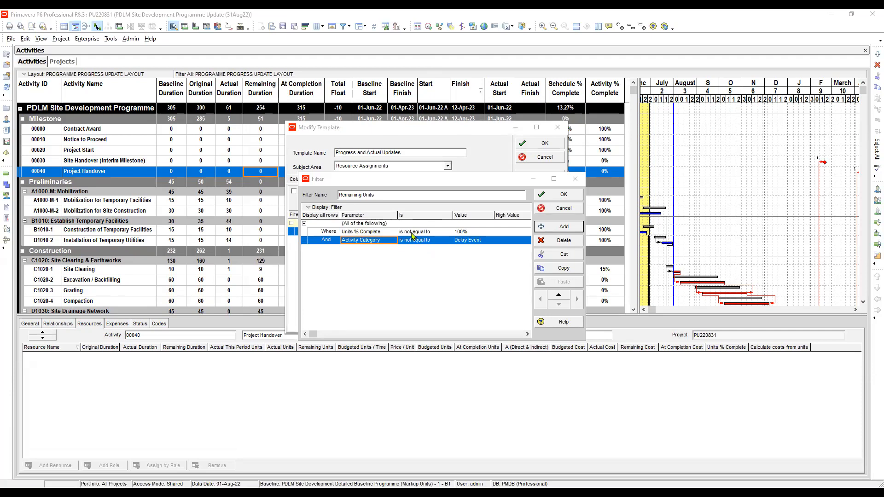
pyautogui.click(412, 232)
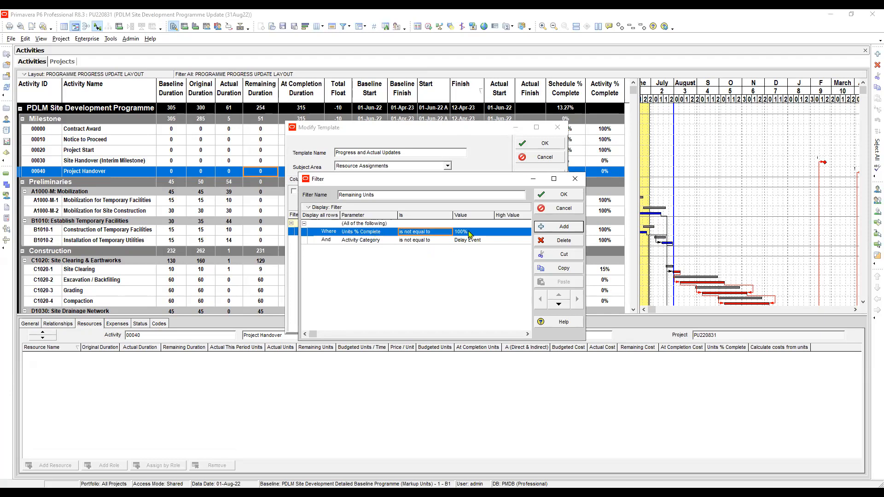
pyautogui.click(374, 241)
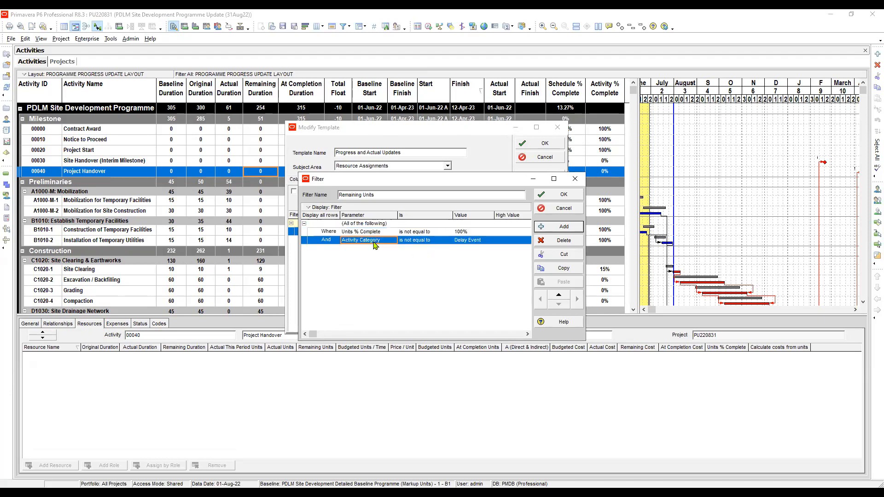
pyautogui.click(427, 244)
pyautogui.click(472, 246)
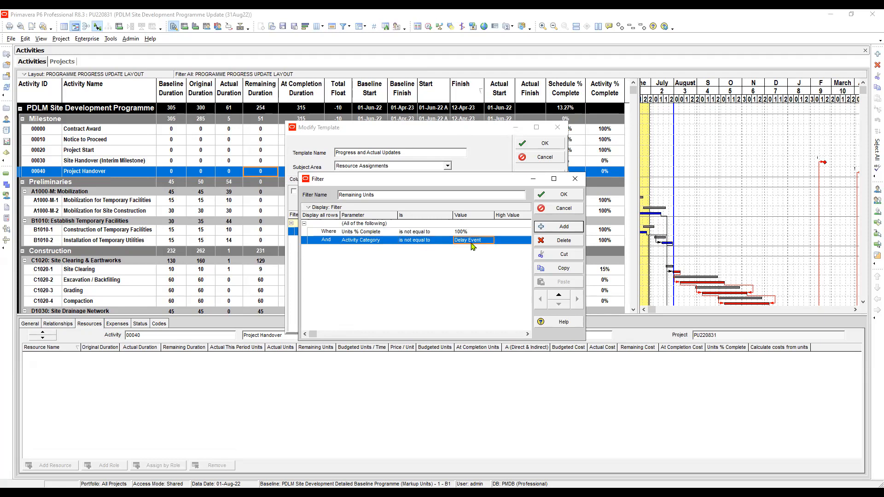
pyautogui.click(351, 226)
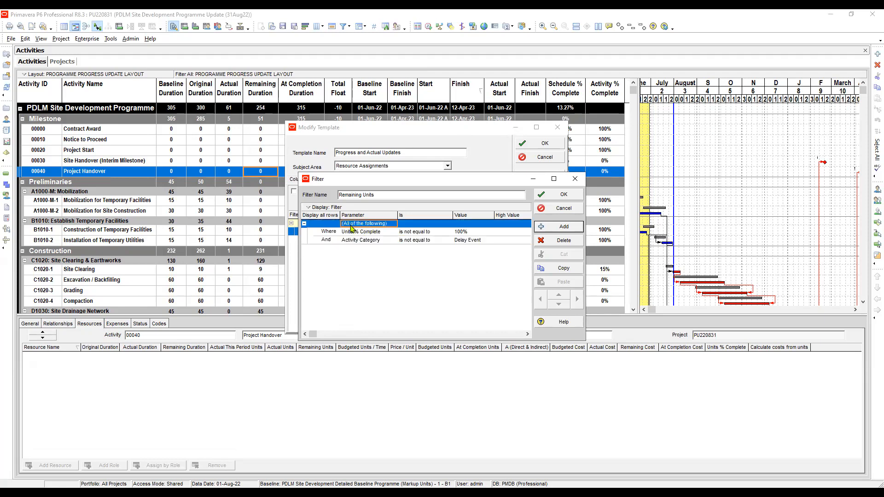
pyautogui.click(416, 243)
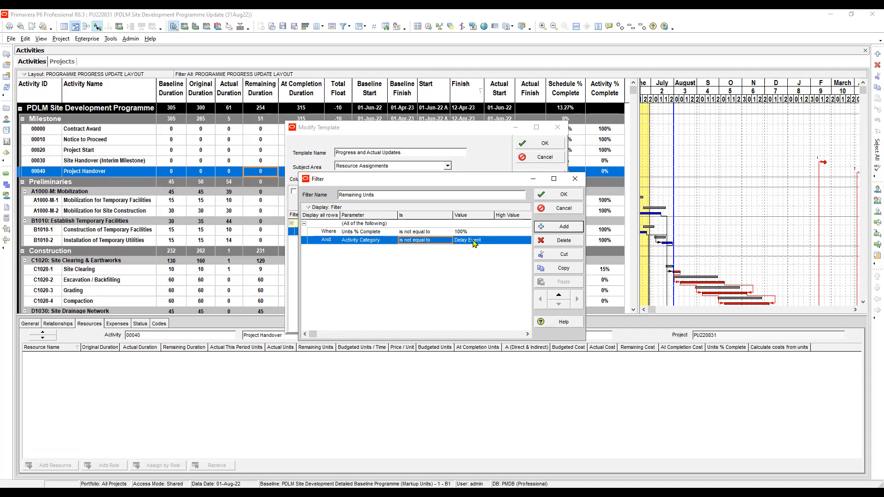
pyautogui.click(354, 224)
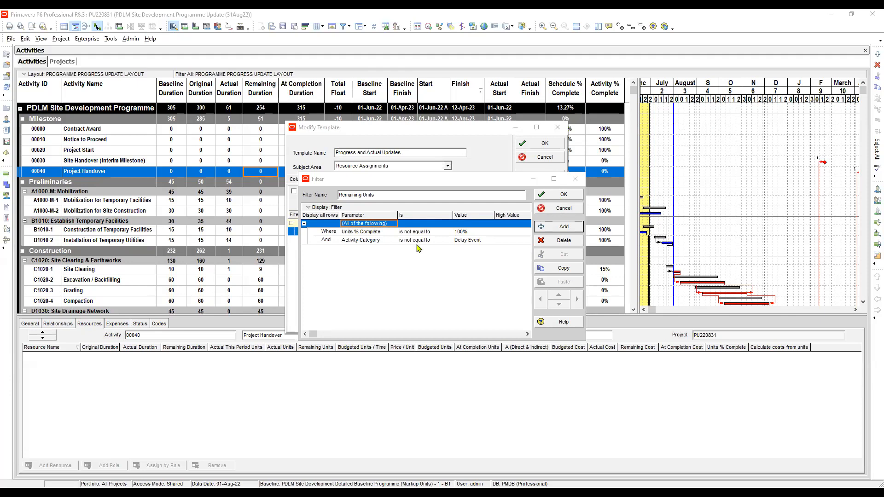
pyautogui.press('Return')
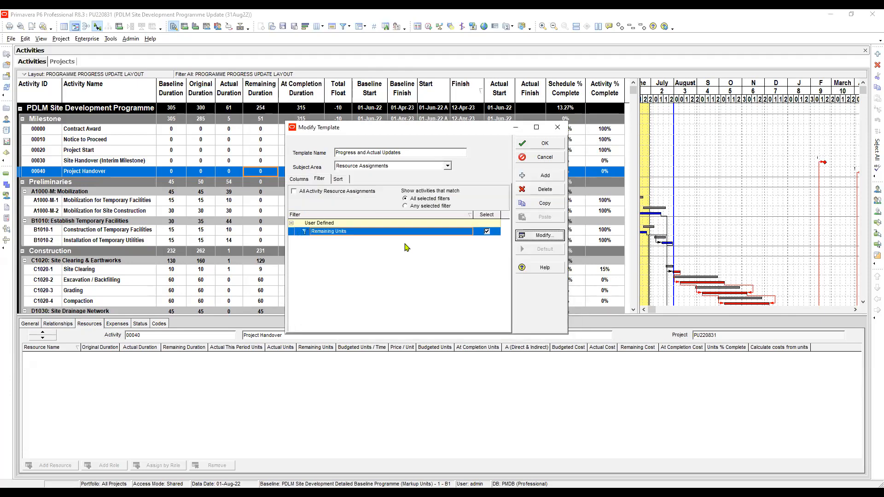
# Check the Start and Finish sort fields and their sort order for the Resource Assignments subject area.
pyautogui.click(338, 179)
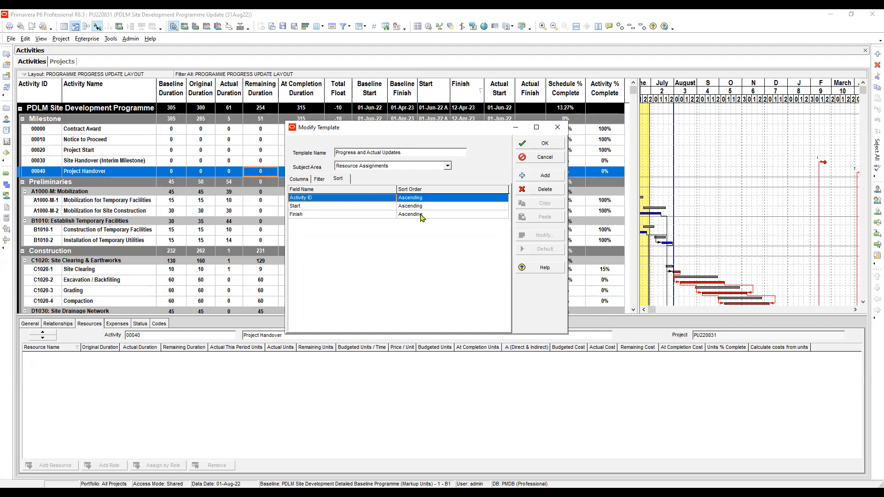
pyautogui.click(312, 206)
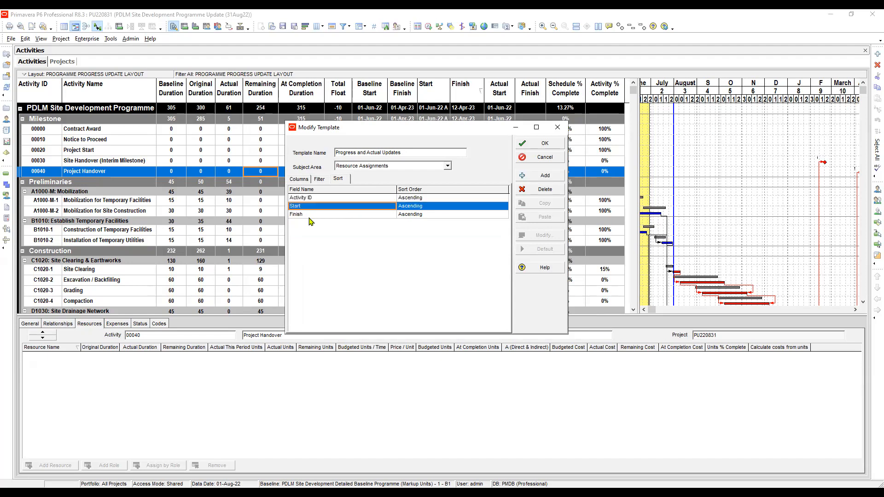
pyautogui.click(309, 215)
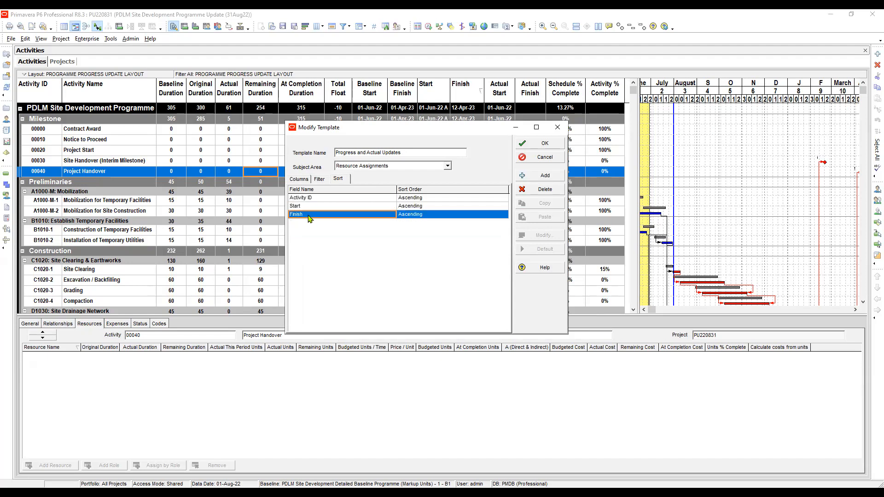
# Accept the Progress and Actual Updates template with Resource Assignments as its subject area and continue the export with it.
pyautogui.click(387, 167)
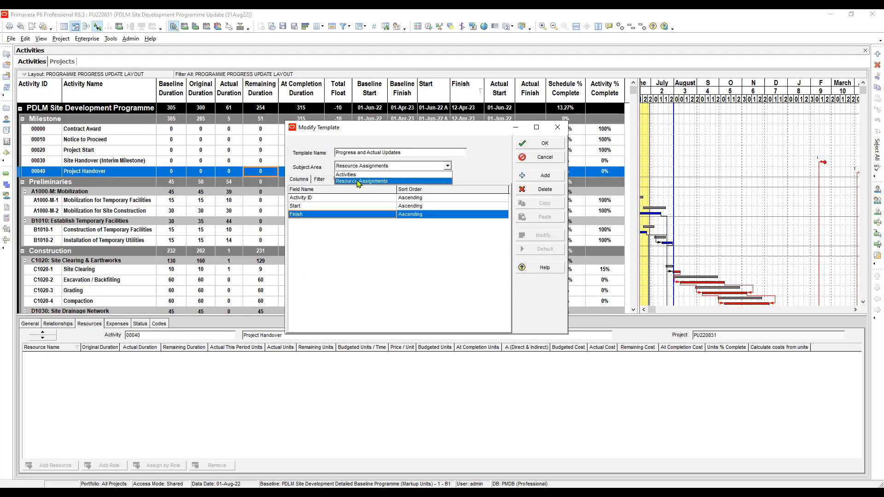
pyautogui.click(477, 176)
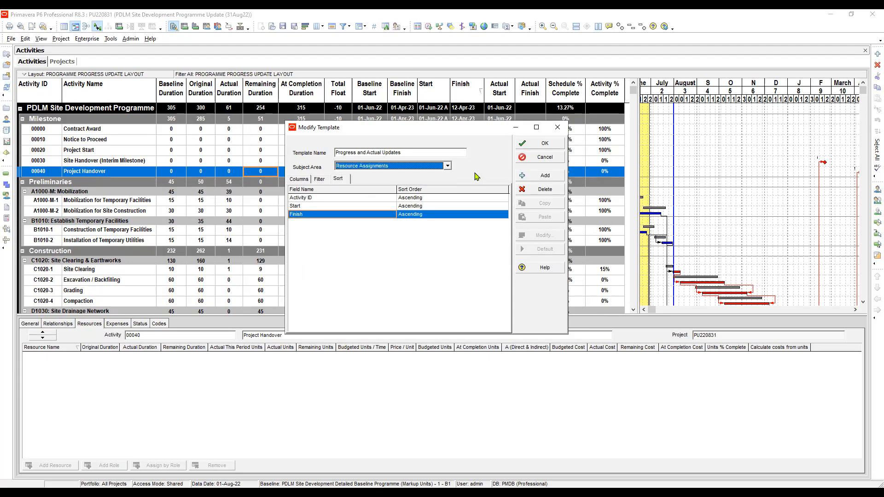
pyautogui.click(544, 144)
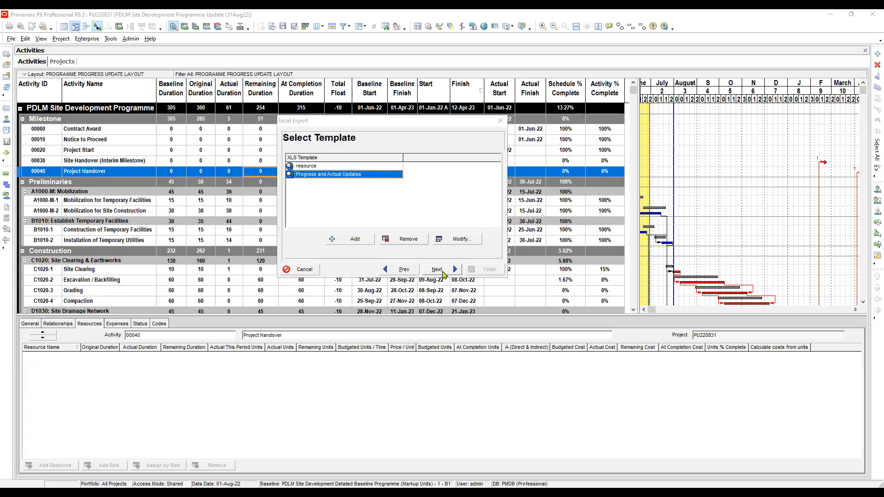
pyautogui.click(438, 270)
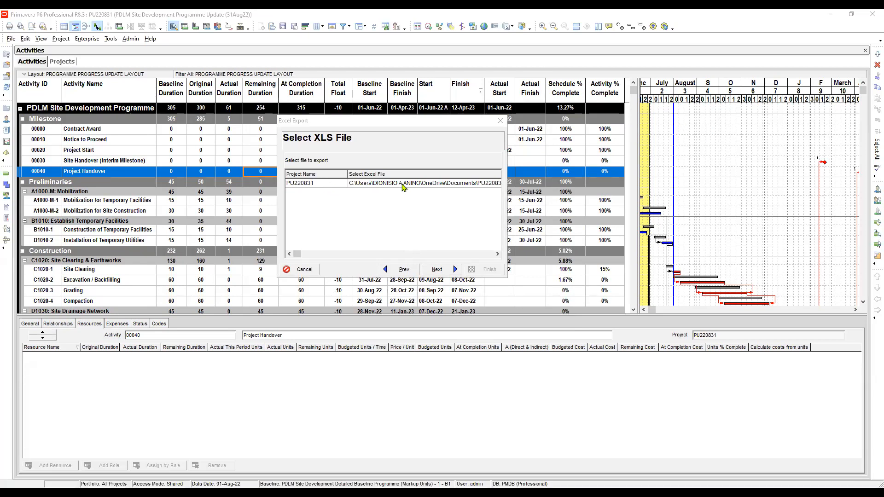
# Accept PU220831.xls in the Documents folder as the export file for project PU220831 and proceed to the export summary.
pyautogui.click(402, 173)
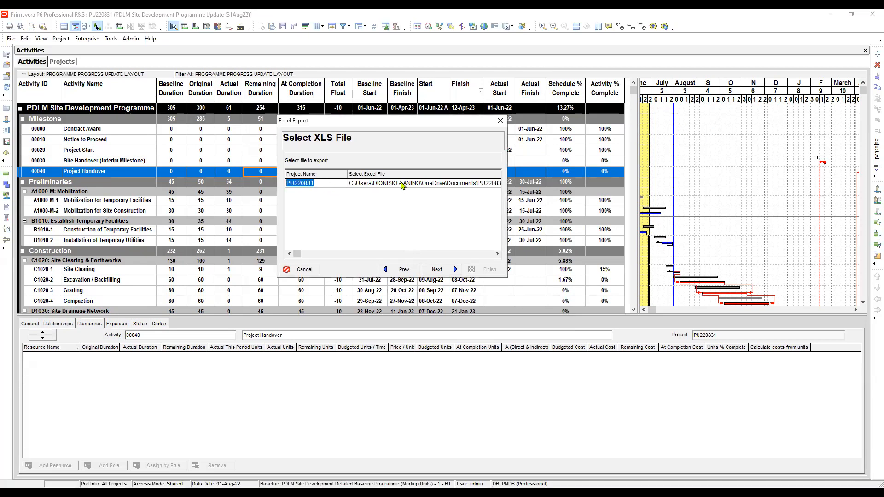
pyautogui.click(401, 184)
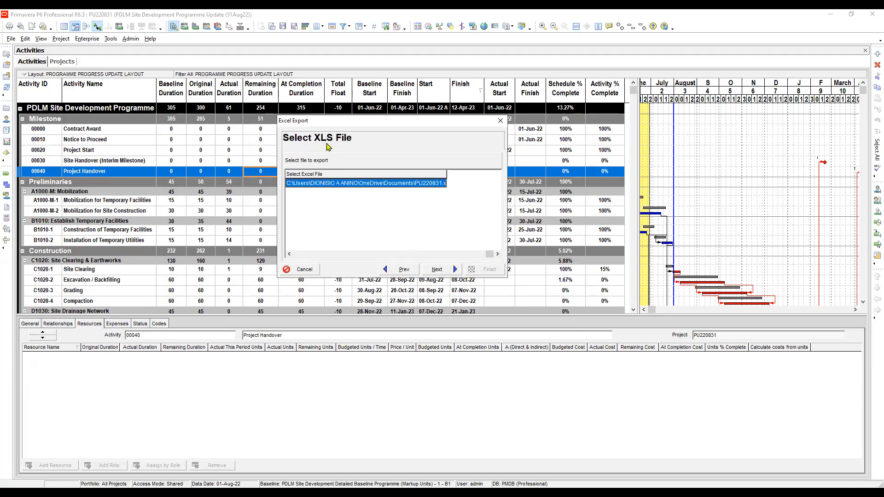
pyautogui.click(440, 186)
pyautogui.click(443, 184)
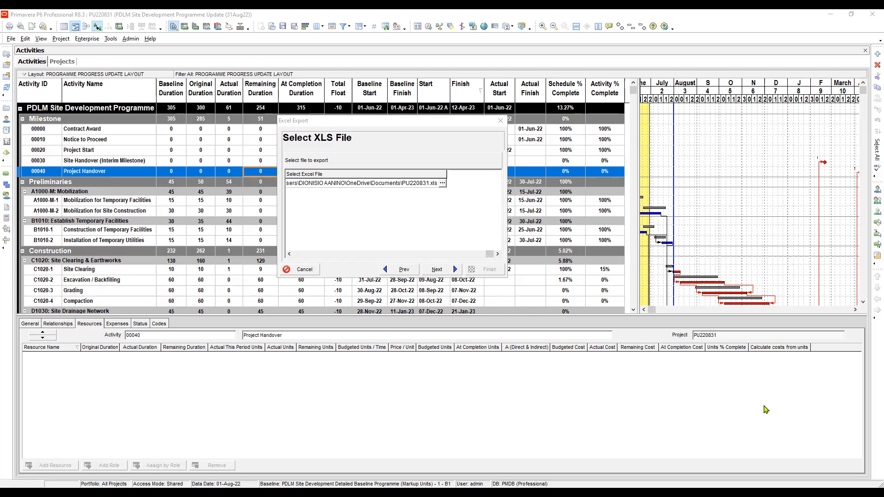
pyautogui.click(441, 271)
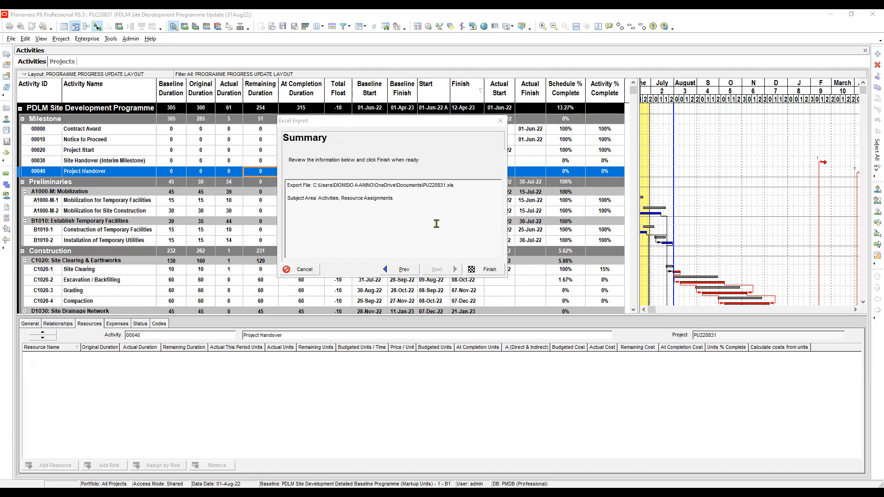
# Run the export of activities and resource assignments and close the export wizard.
pyautogui.click(491, 272)
pyautogui.click(490, 270)
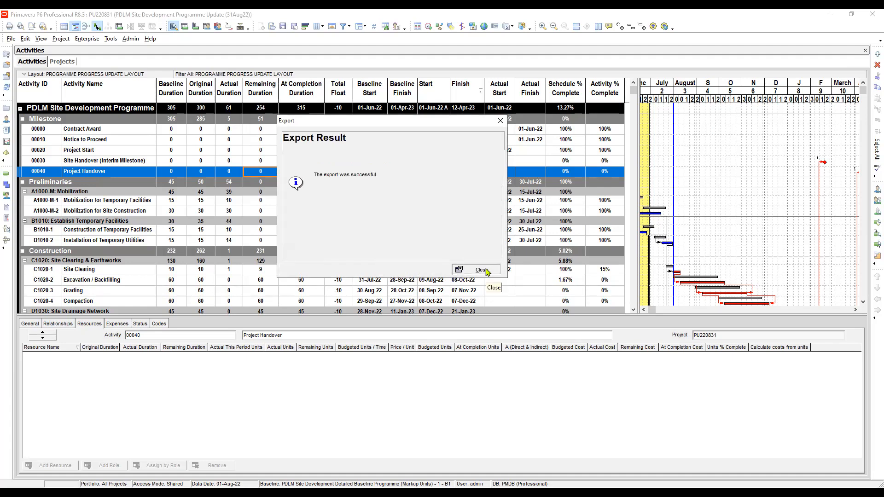
pyautogui.click(487, 271)
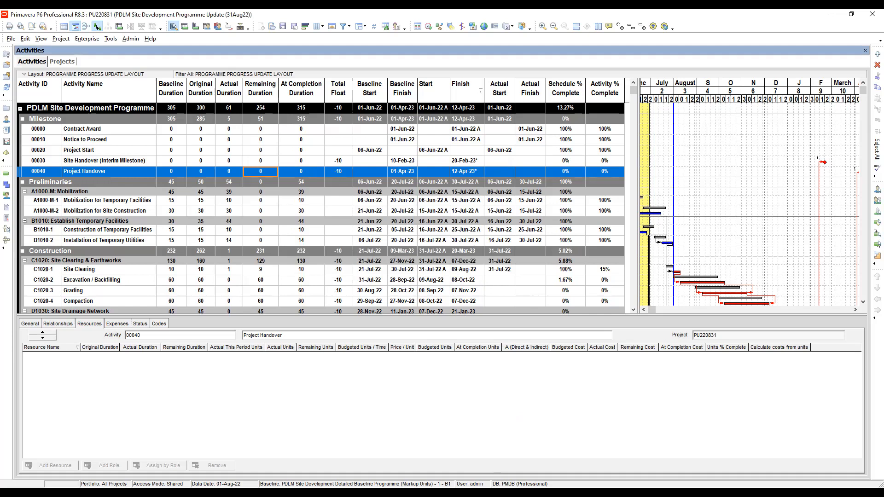
# Switch to File Explorer and locate the exported PU220831 worksheet in the Documents folder, leaving its name as is.
pyautogui.hotkey('alt', 'Tab')
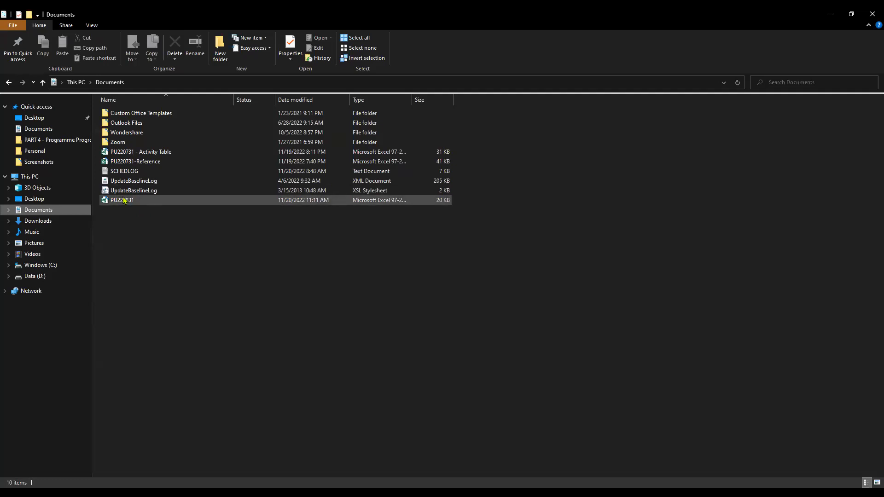
pyautogui.click(146, 203)
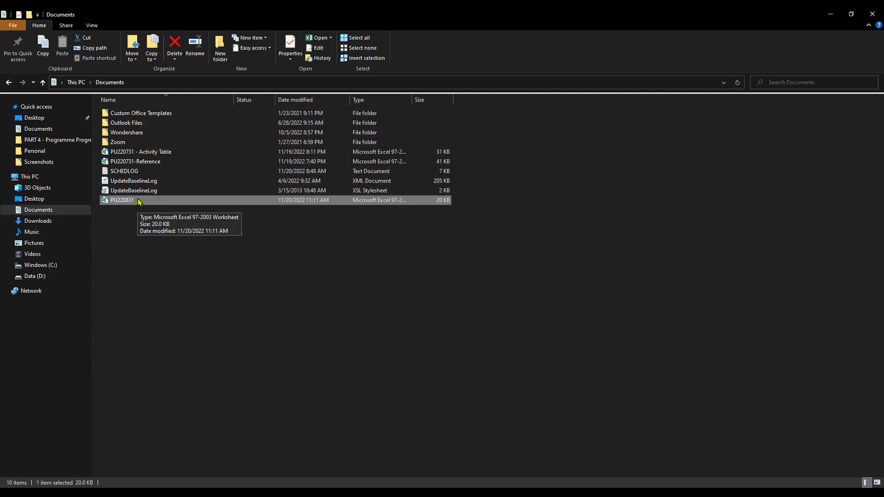
pyautogui.press('Up')
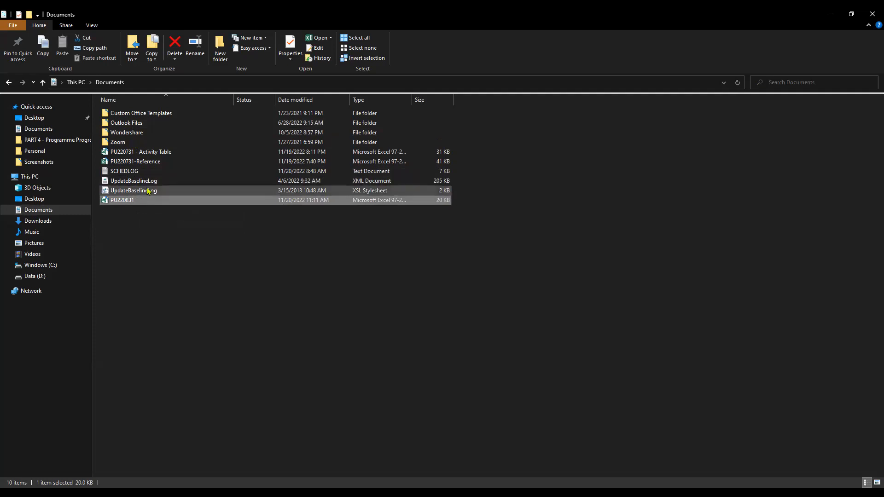
pyautogui.press('Down')
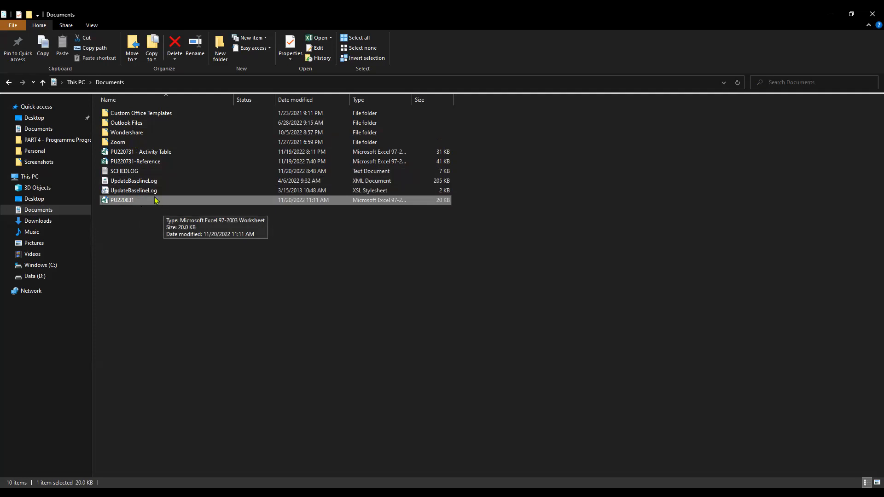
pyautogui.click(141, 191)
pyautogui.click(131, 200)
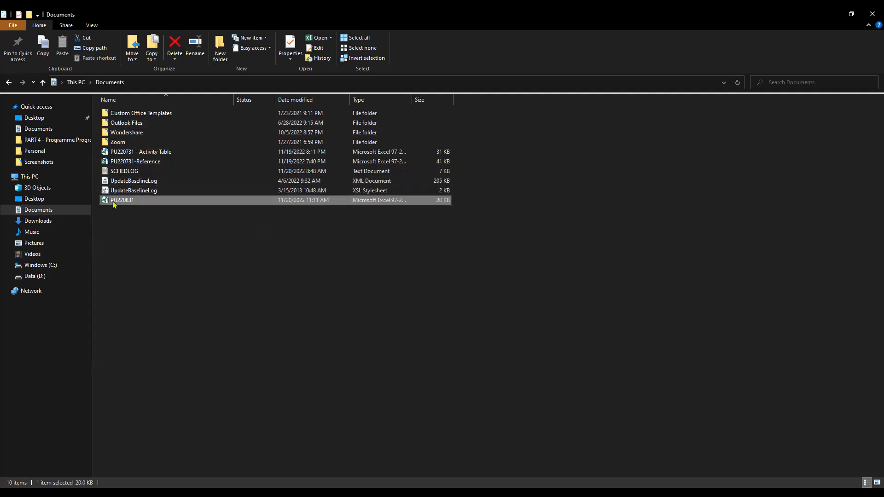
pyautogui.click(139, 200)
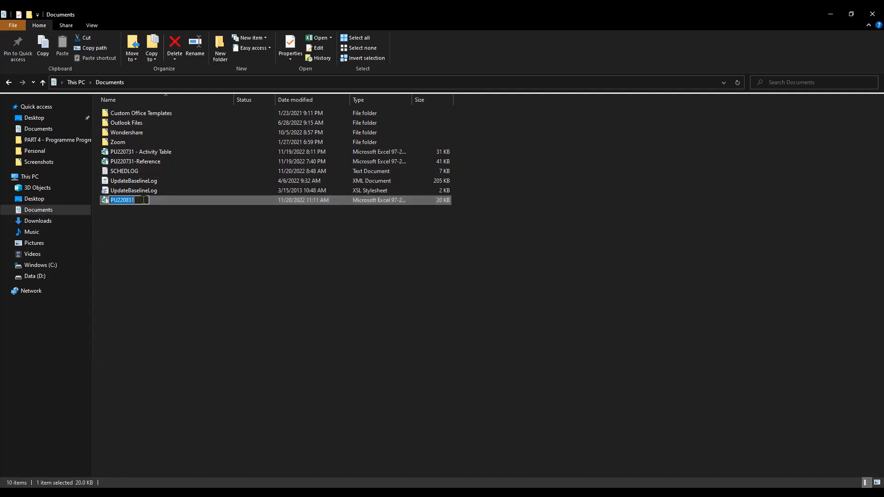
pyautogui.click(157, 199)
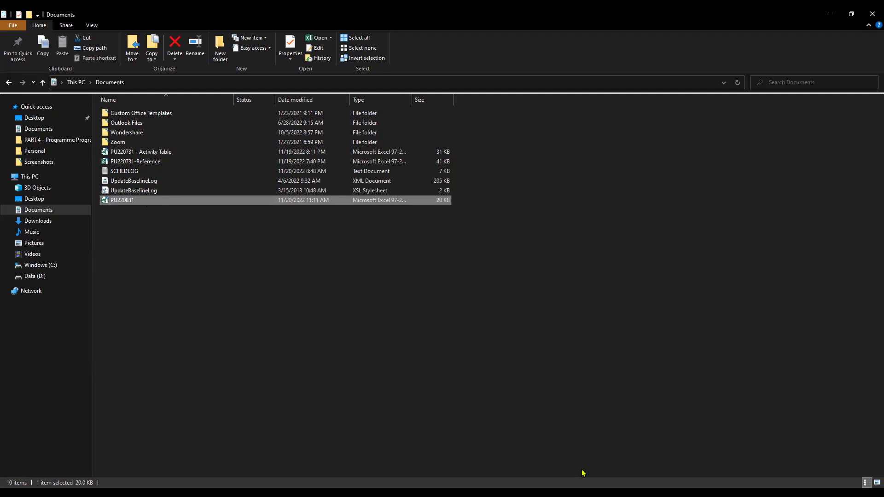
pyautogui.hotkey('alt', 'Tab')
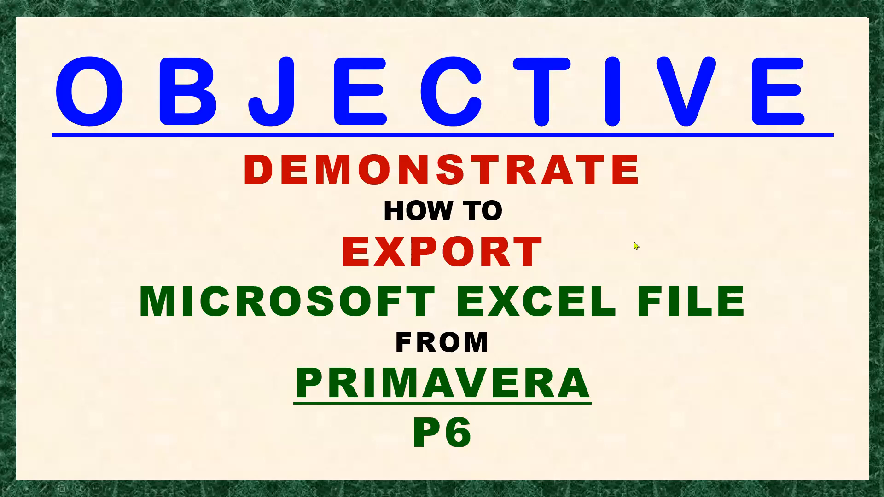
pyautogui.click(627, 255)
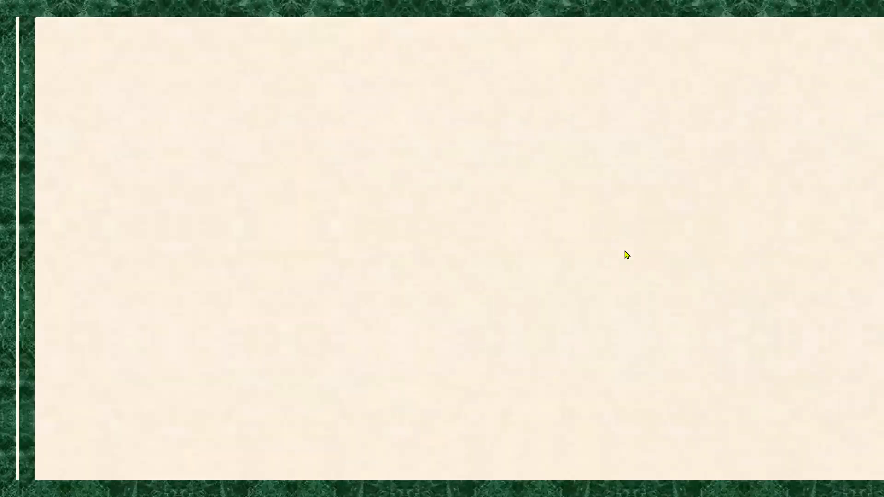